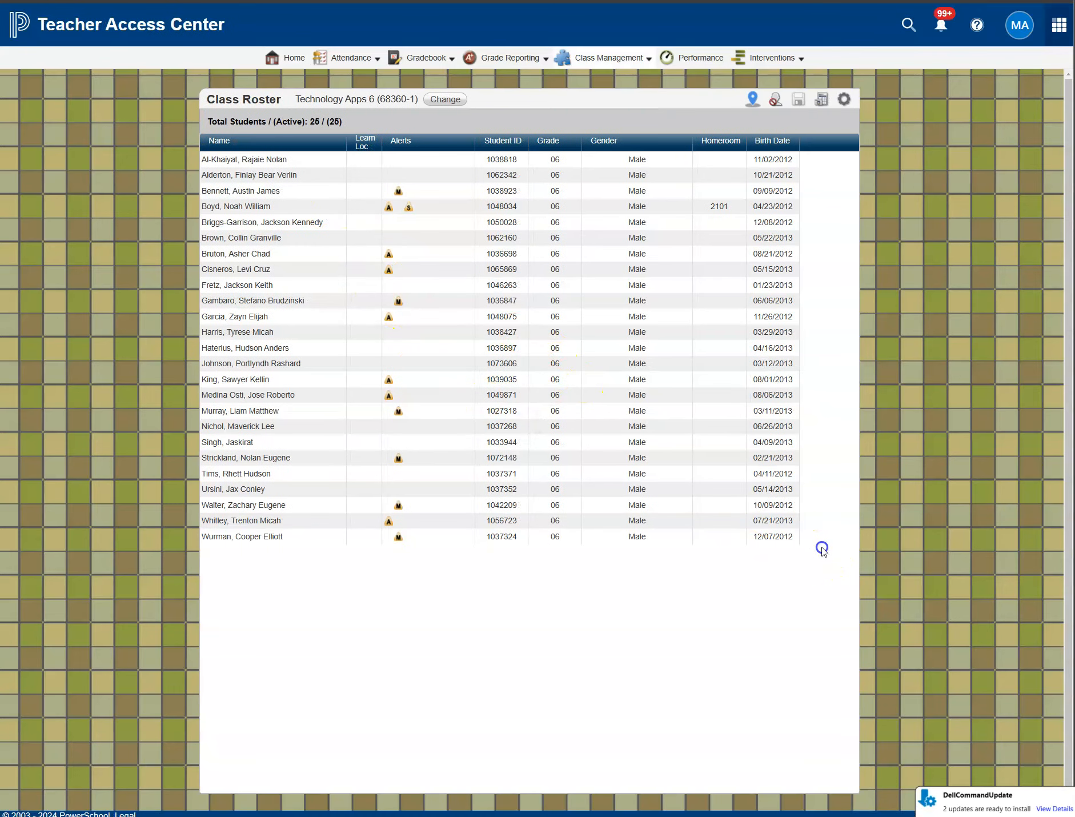
# Copy the whole Technology Apps 6 (68360-1) roster and paste it at cell B2 of the Google Sheets attendance master
pyautogui.moveTo(785, 538); pyautogui.dragTo(203, 165)
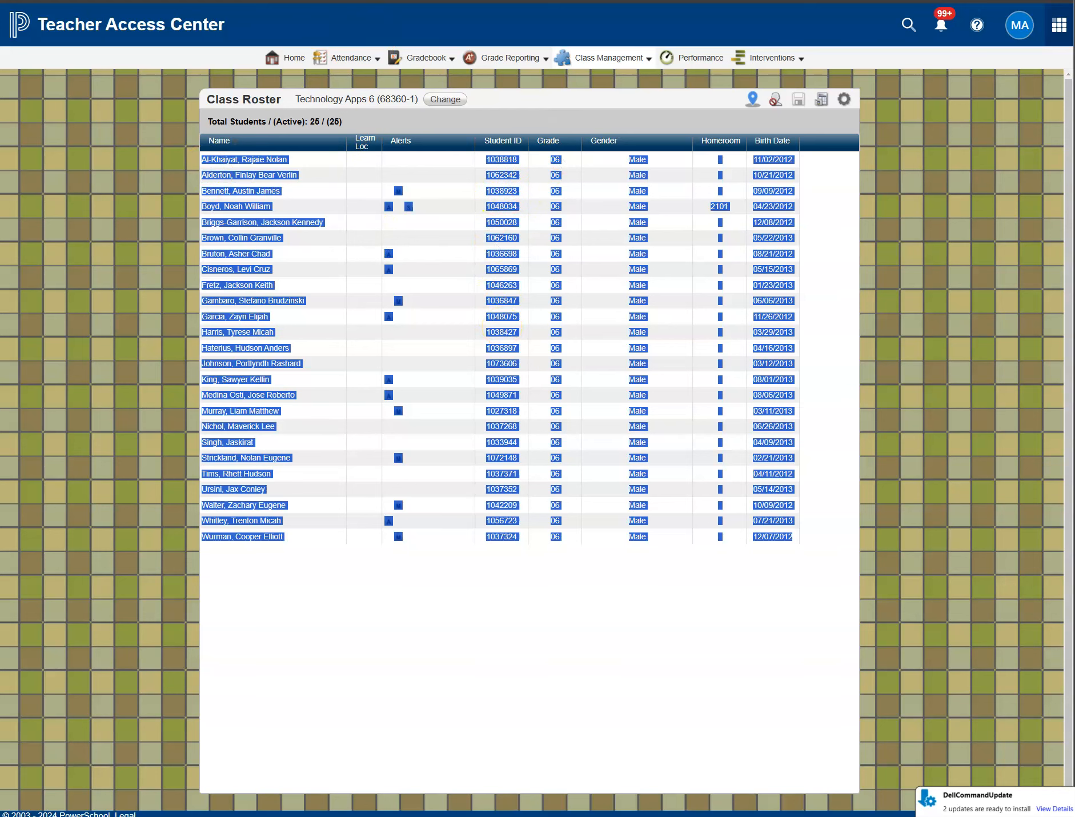
pyautogui.hotkey('ctrl', 'Tab')
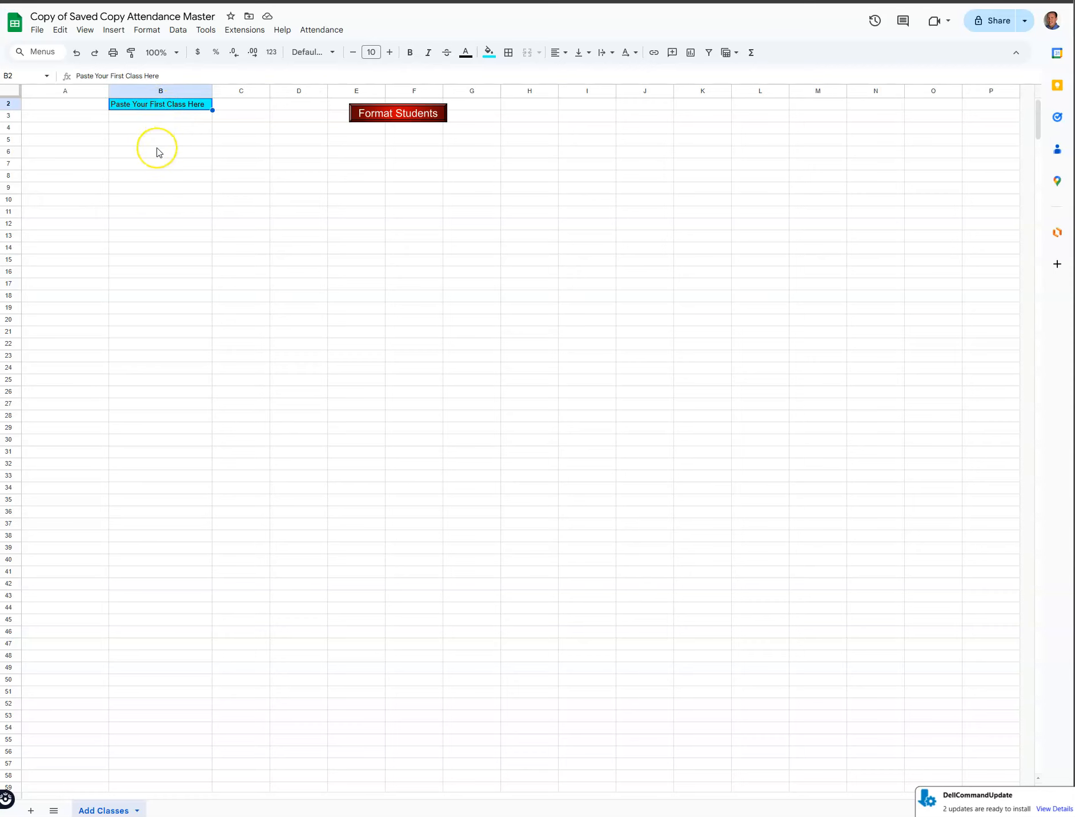
pyautogui.hotkey('ctrl', 'v')
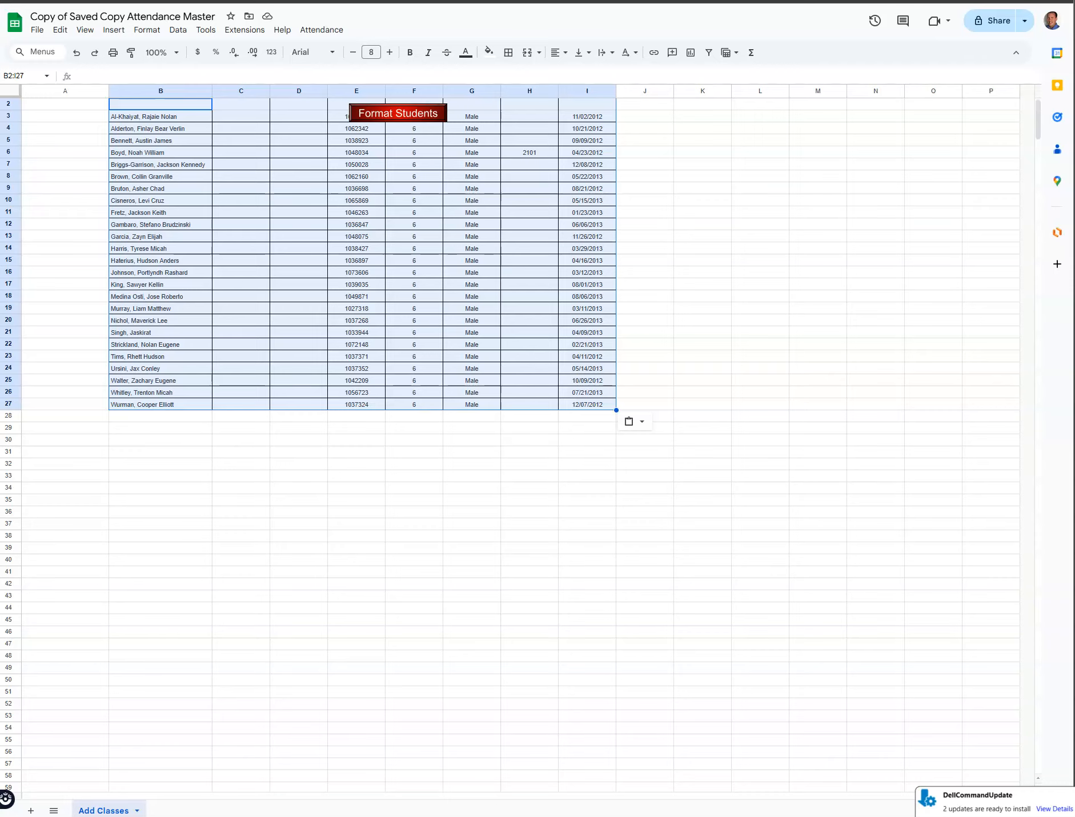
# Switch the Teacher Access Center roster to Advisory 6th (ADV6th-10), copy all its students and paste them at B28 of the Google Sheets attendance master
pyautogui.click(325, 1)
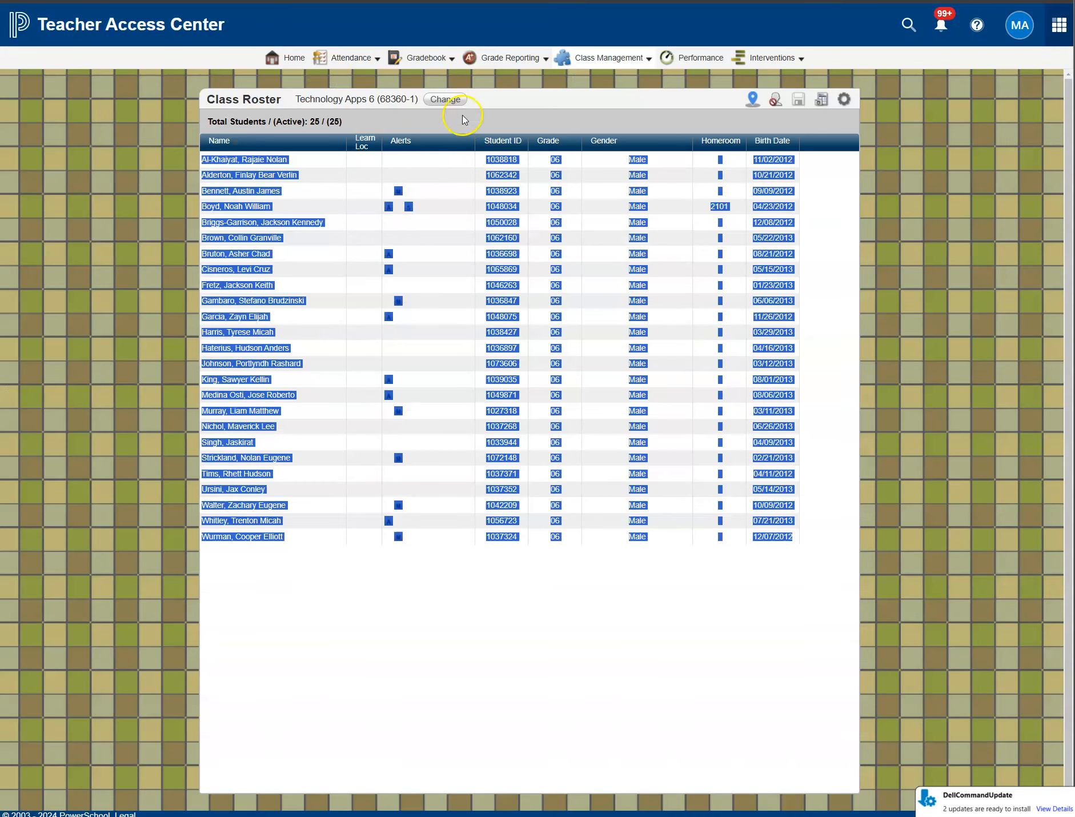
pyautogui.click(445, 100)
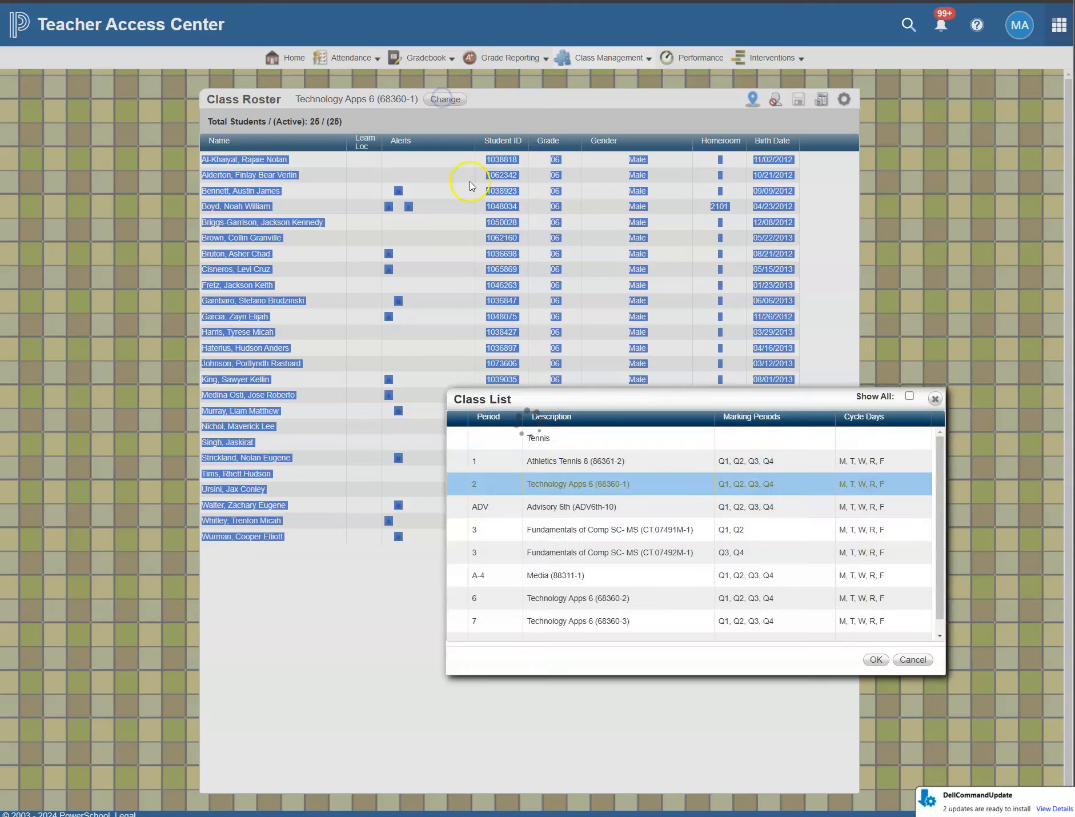
pyautogui.click(578, 508)
pyautogui.click(874, 661)
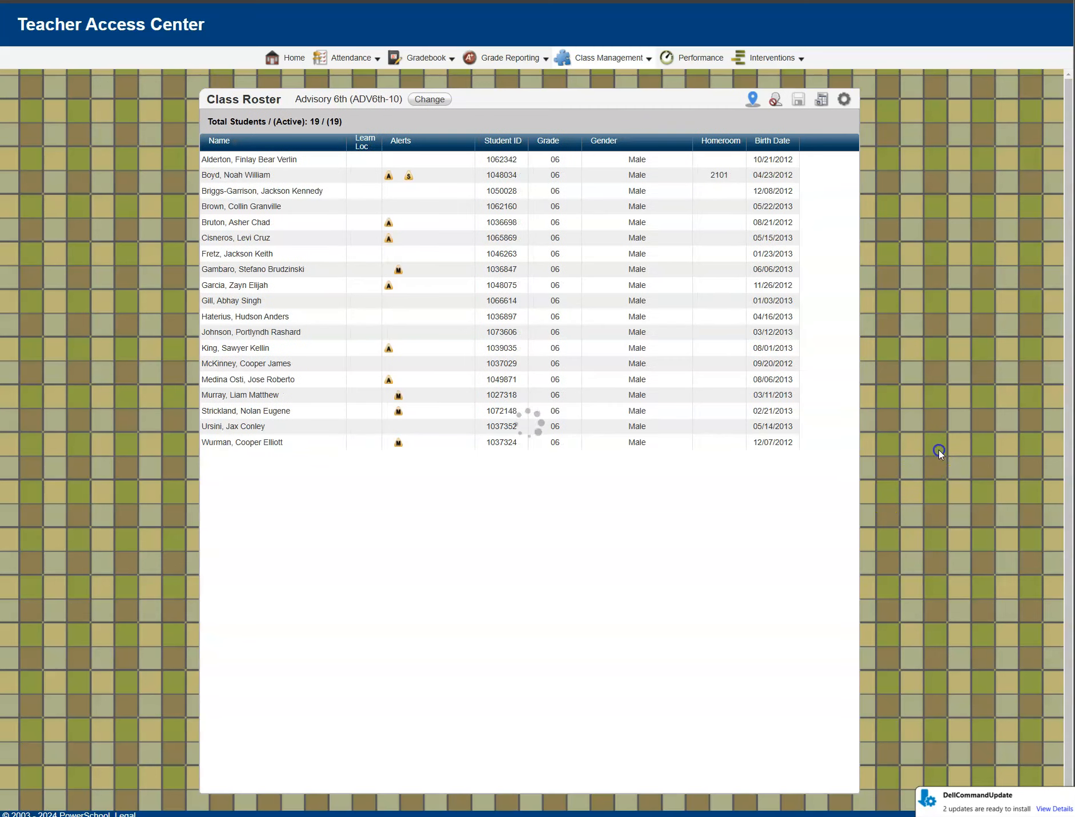
pyautogui.moveTo(813, 446); pyautogui.dragTo(189, 165)
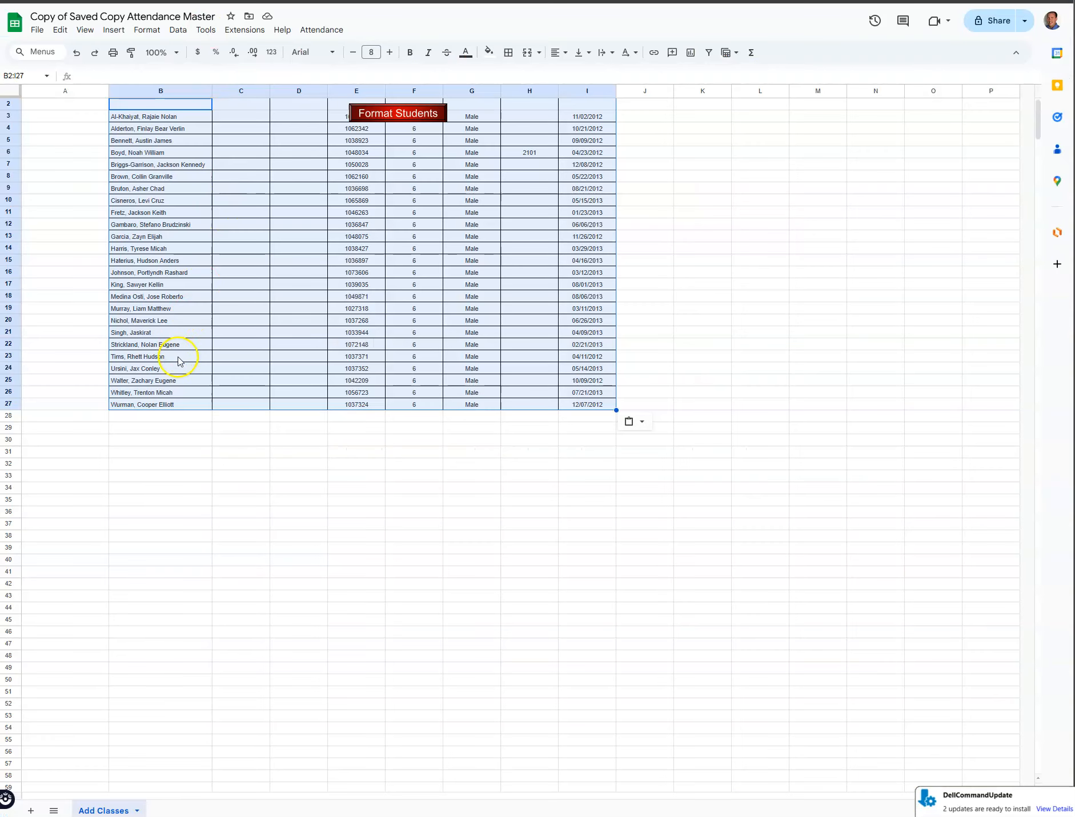
pyautogui.click(156, 420)
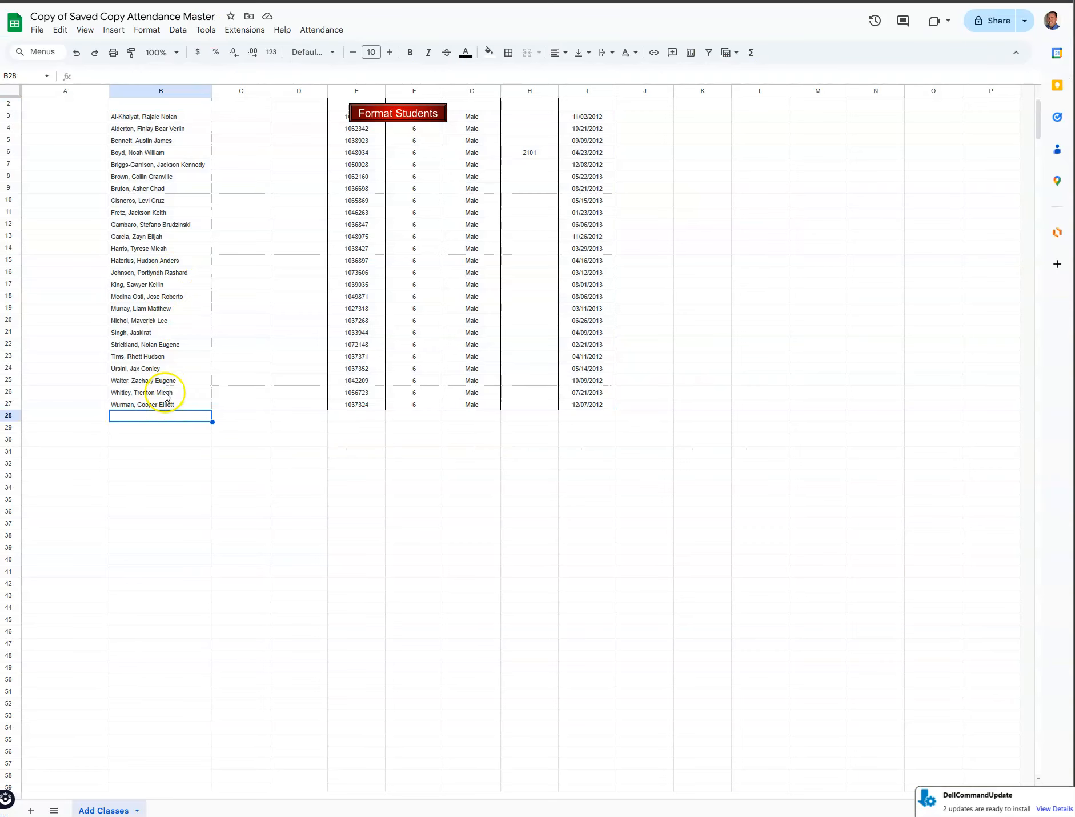
pyautogui.hotkey('ctrl', 'v')
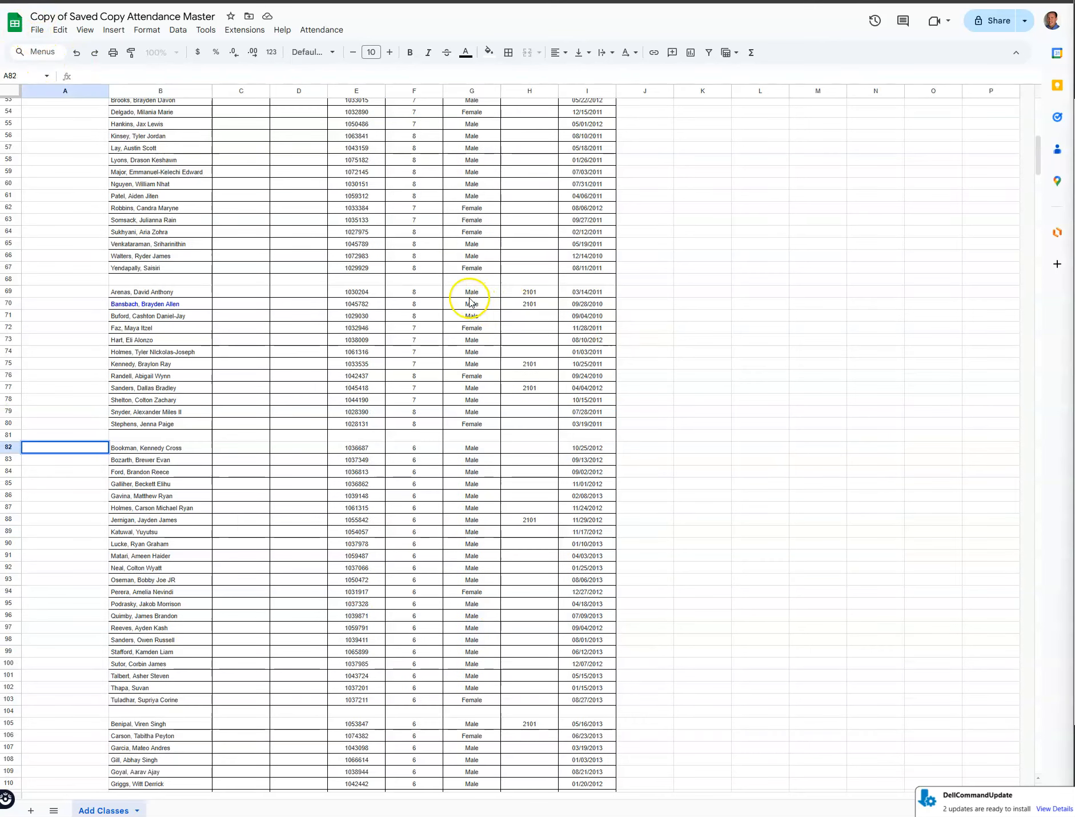
# Label the first two classes in column A beside their first students: 2nd in A3 and Adv in A29
pyautogui.scroll(-6, 433, 353)
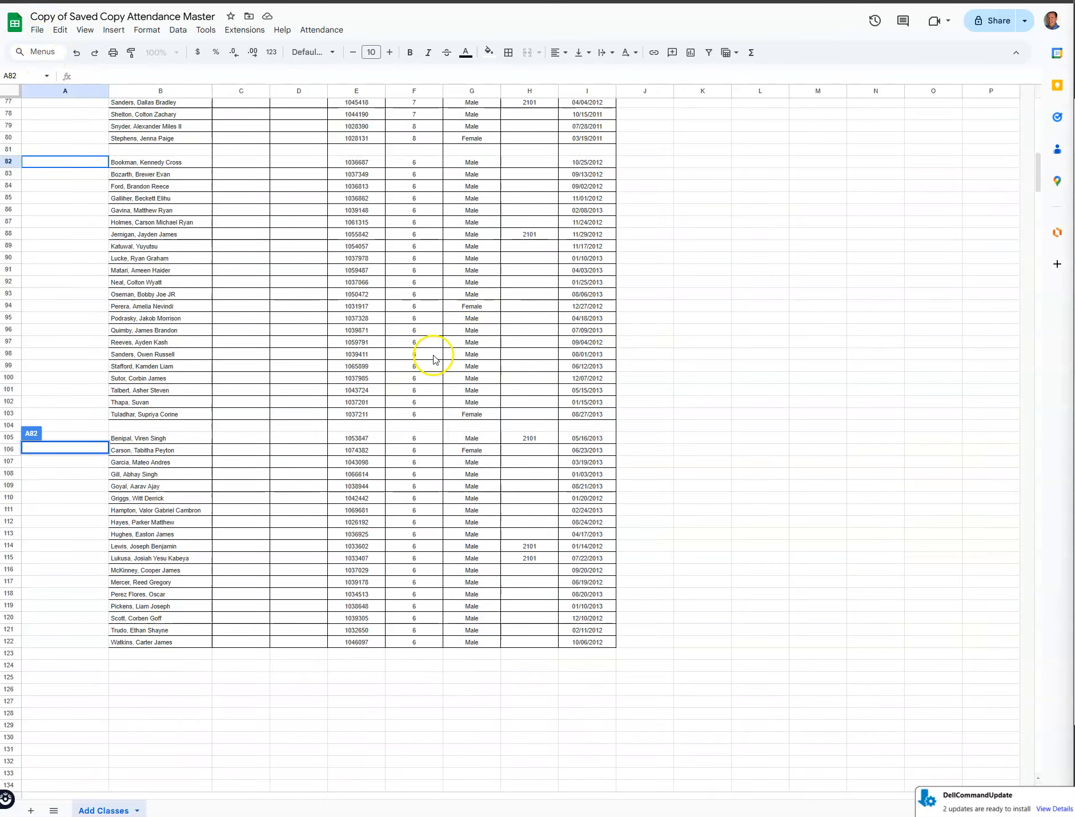
pyautogui.scroll(20, 434, 356)
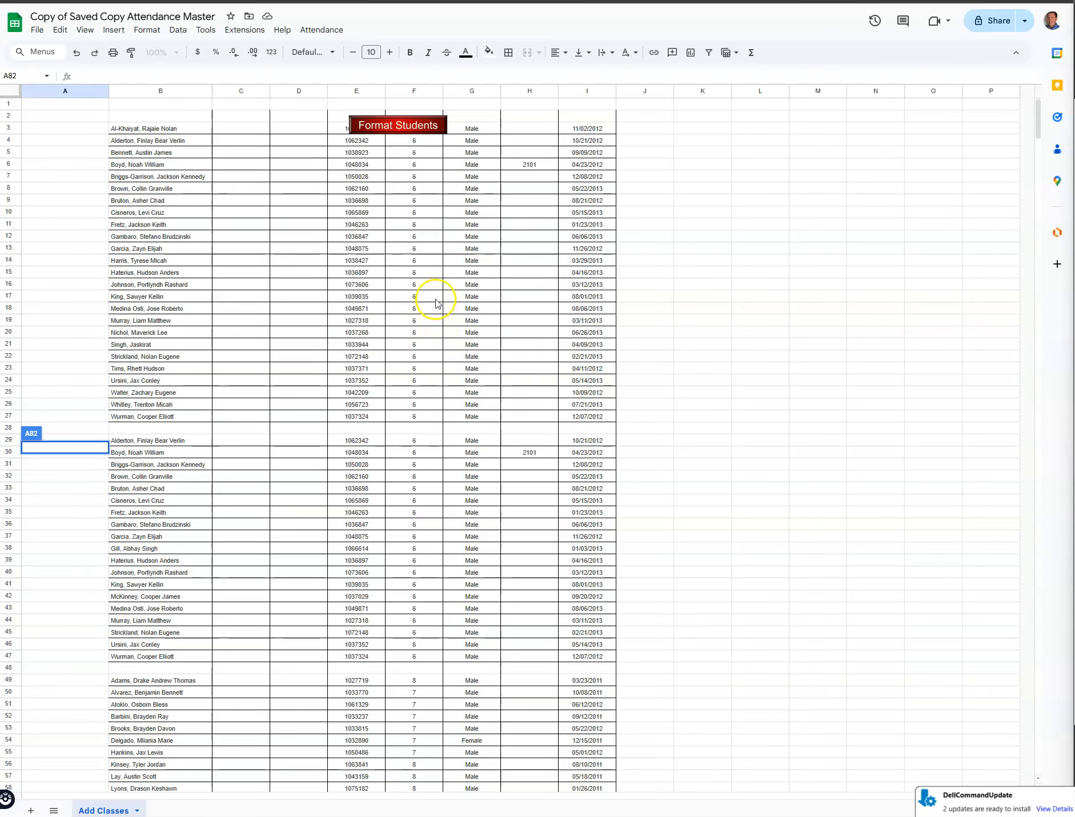
pyautogui.click(88, 131)
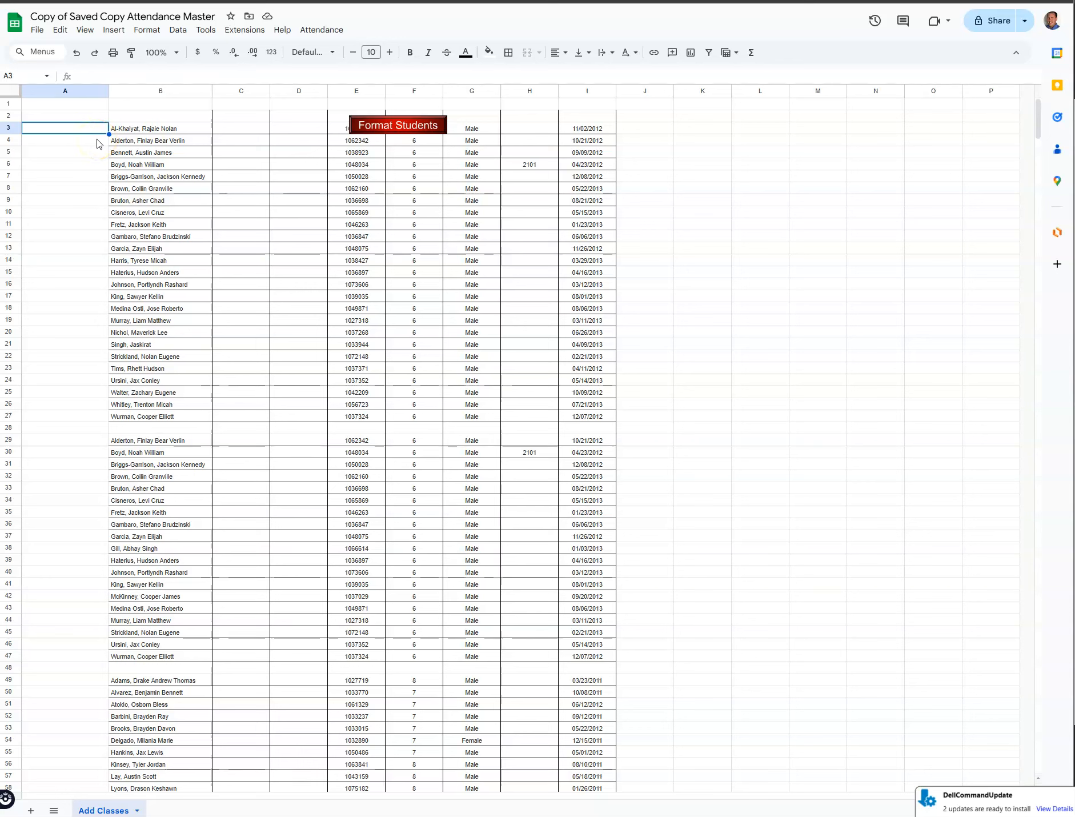
pyautogui.write('2nd')
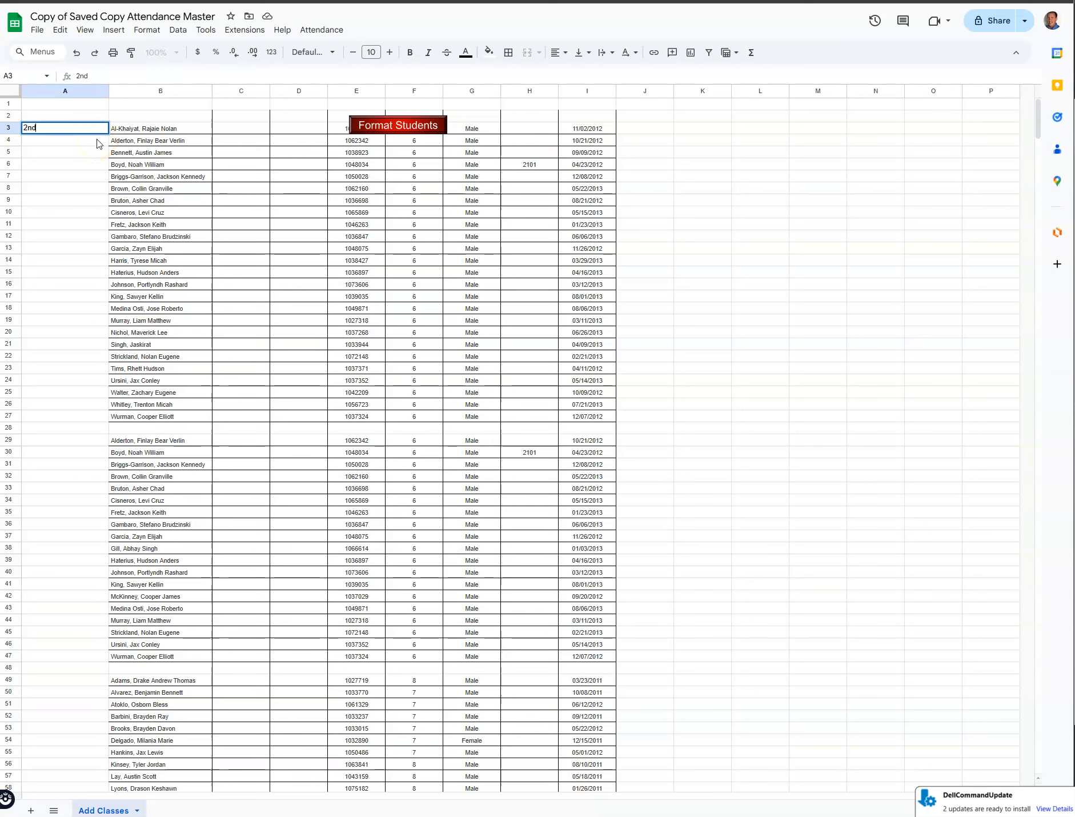
pyautogui.click(44, 447)
pyautogui.click(51, 440)
pyautogui.write('Adv')
pyautogui.press('Return')
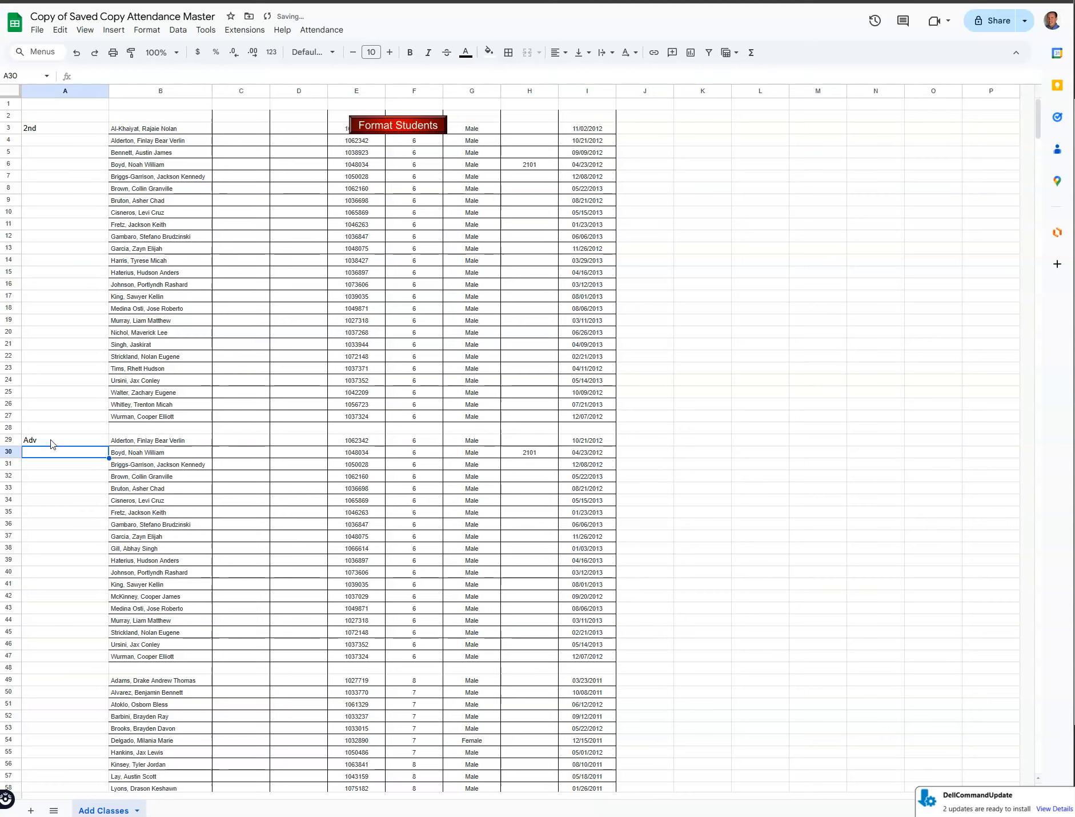
# Label the third and fourth classes in column A: 3rd in A49 and 4th in A69
pyautogui.scroll(-3, 240, 403)
pyautogui.click(91, 565)
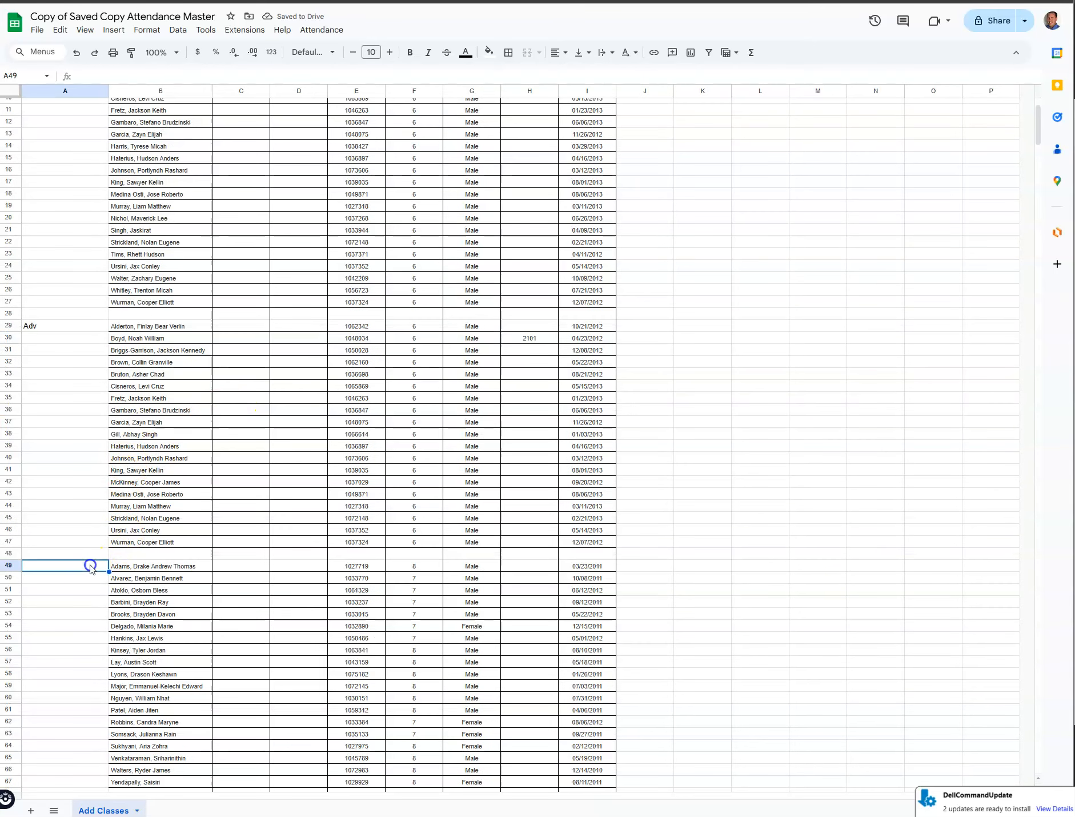
pyautogui.write('3rd')
pyautogui.scroll(-3, 172, 548)
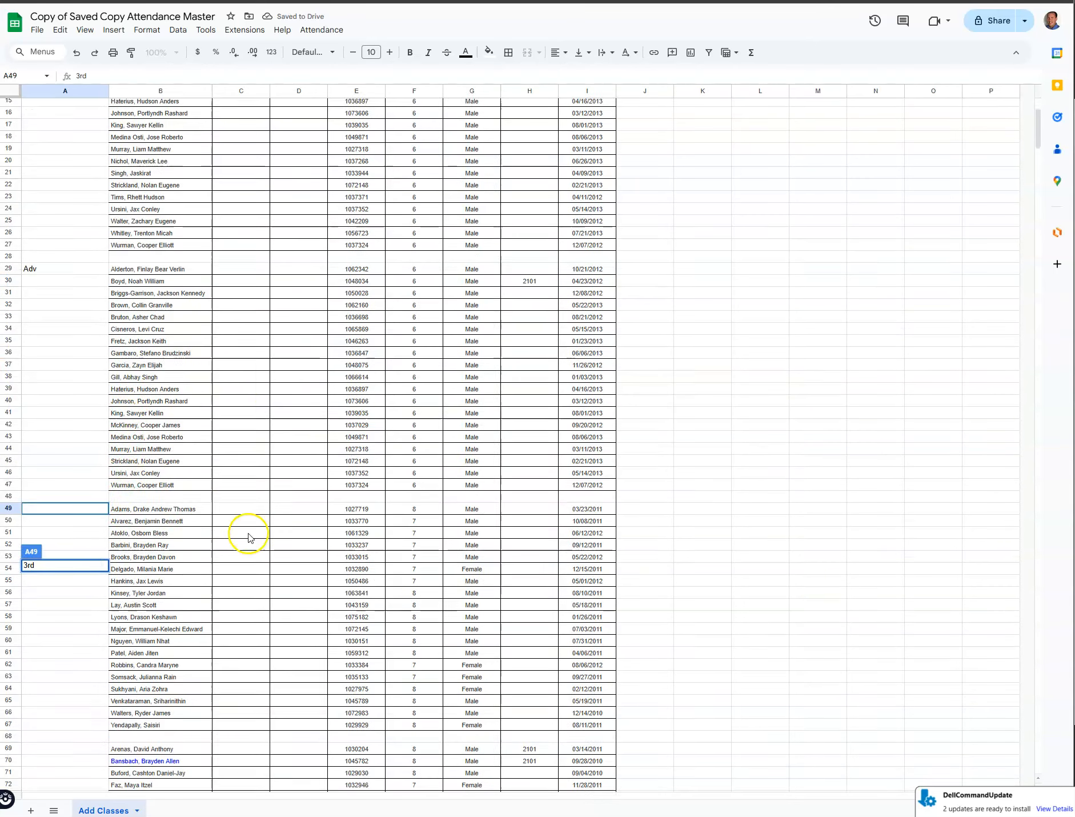
pyautogui.click(63, 633)
pyautogui.write('4th')
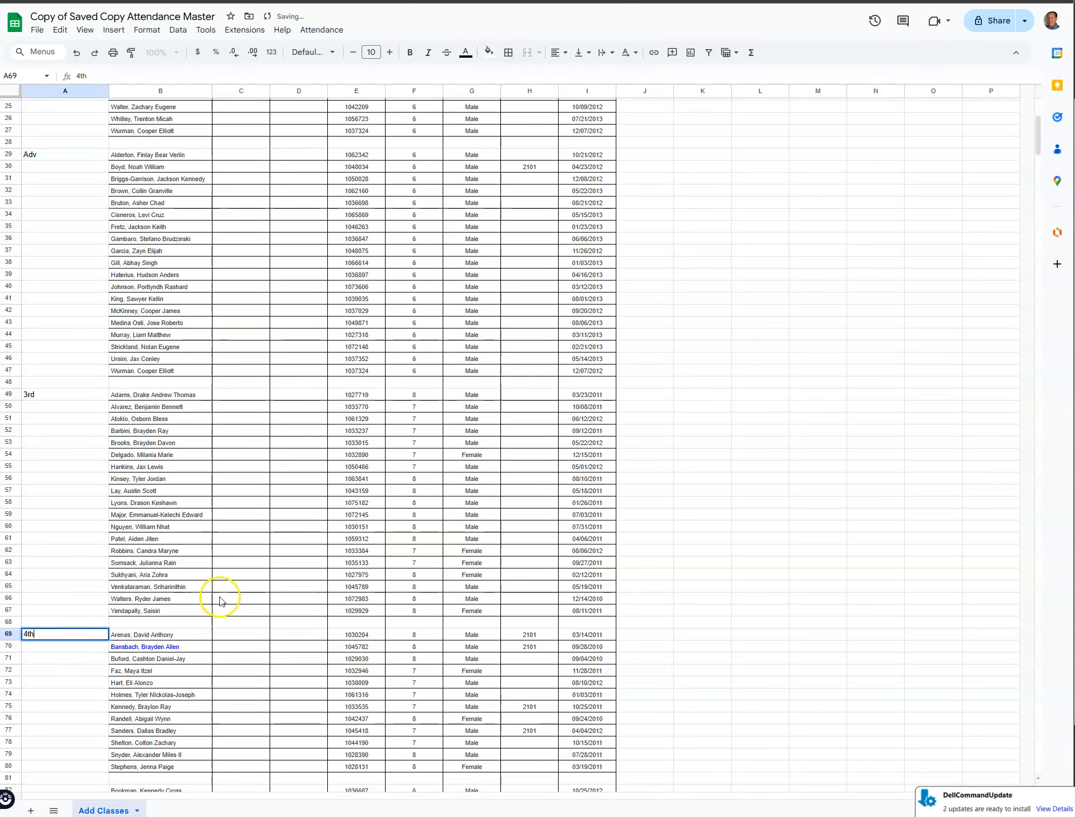
# Label the last two classes in column A: 6th in A82 and 7th in A105
pyautogui.scroll(-4, 220, 600)
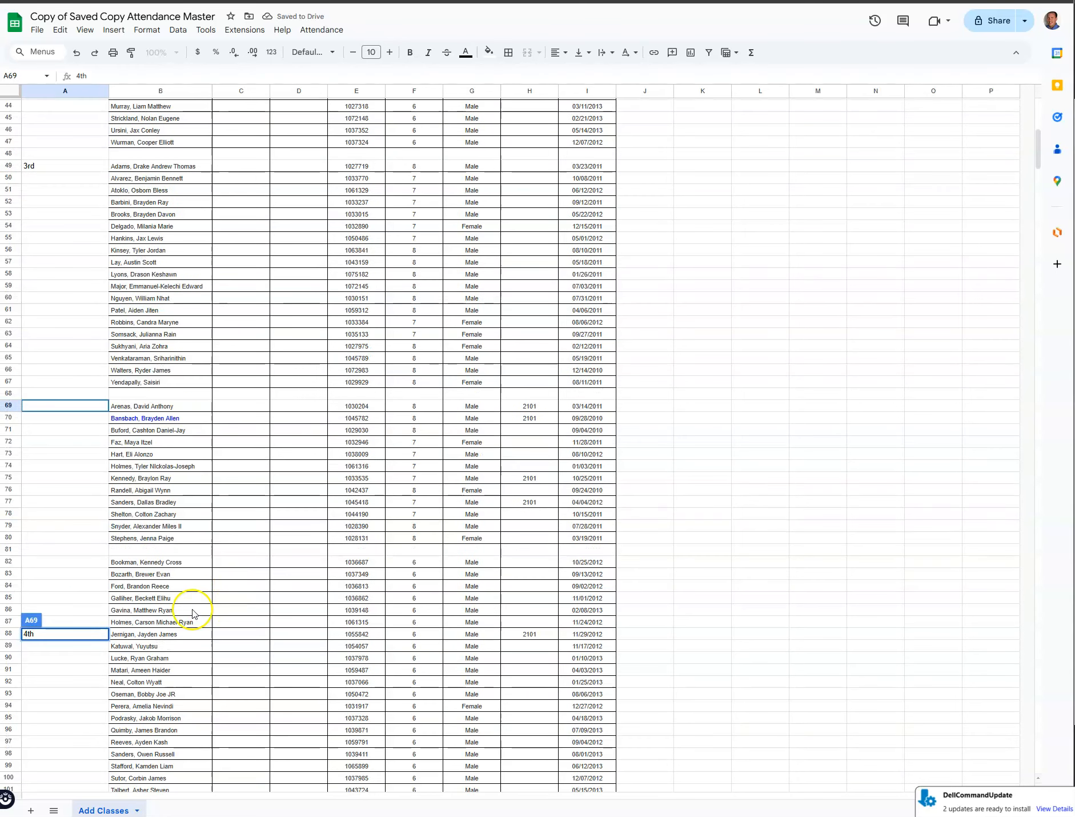
pyautogui.click(66, 567)
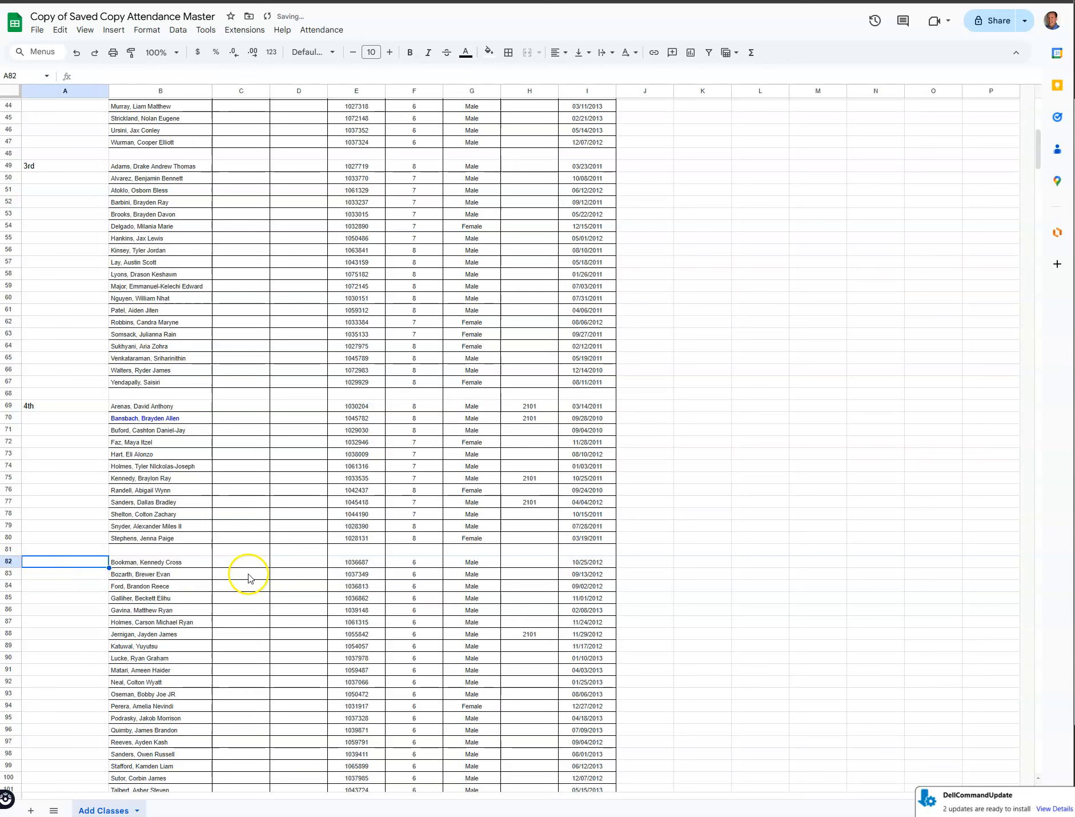
pyautogui.write('6h')
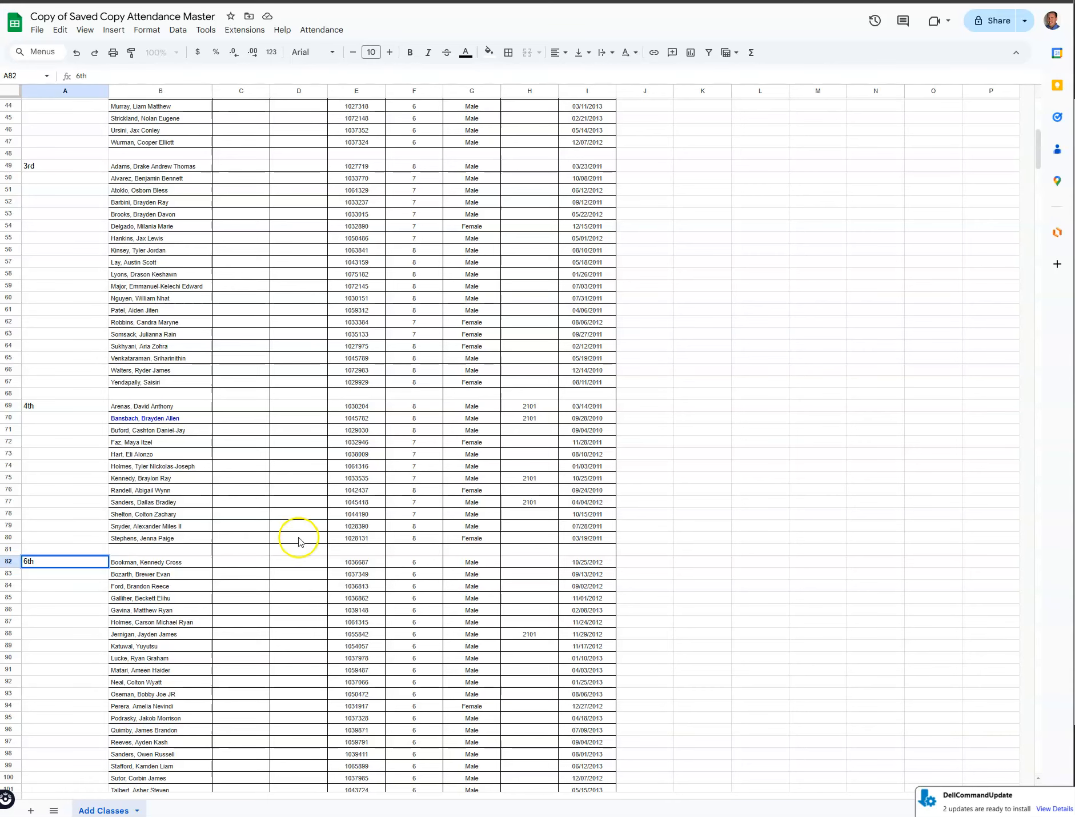
pyautogui.scroll(-4, 298, 541)
pyautogui.click(89, 611)
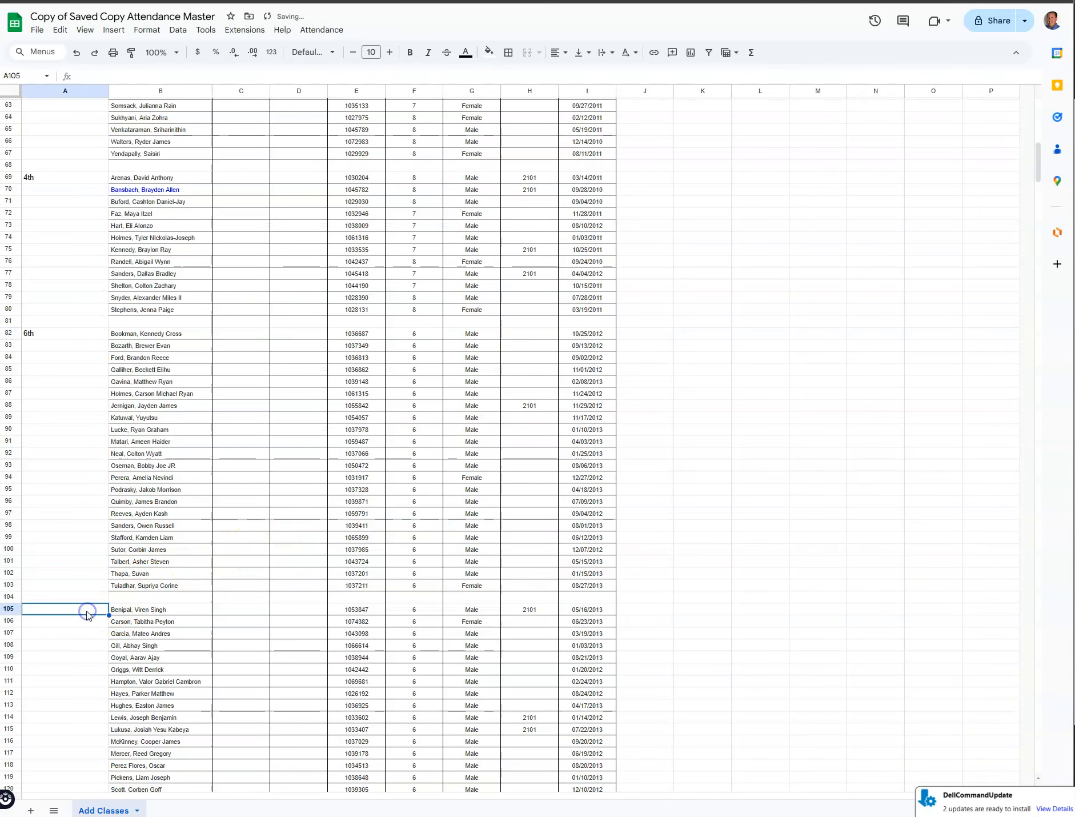
pyautogui.write('7th')
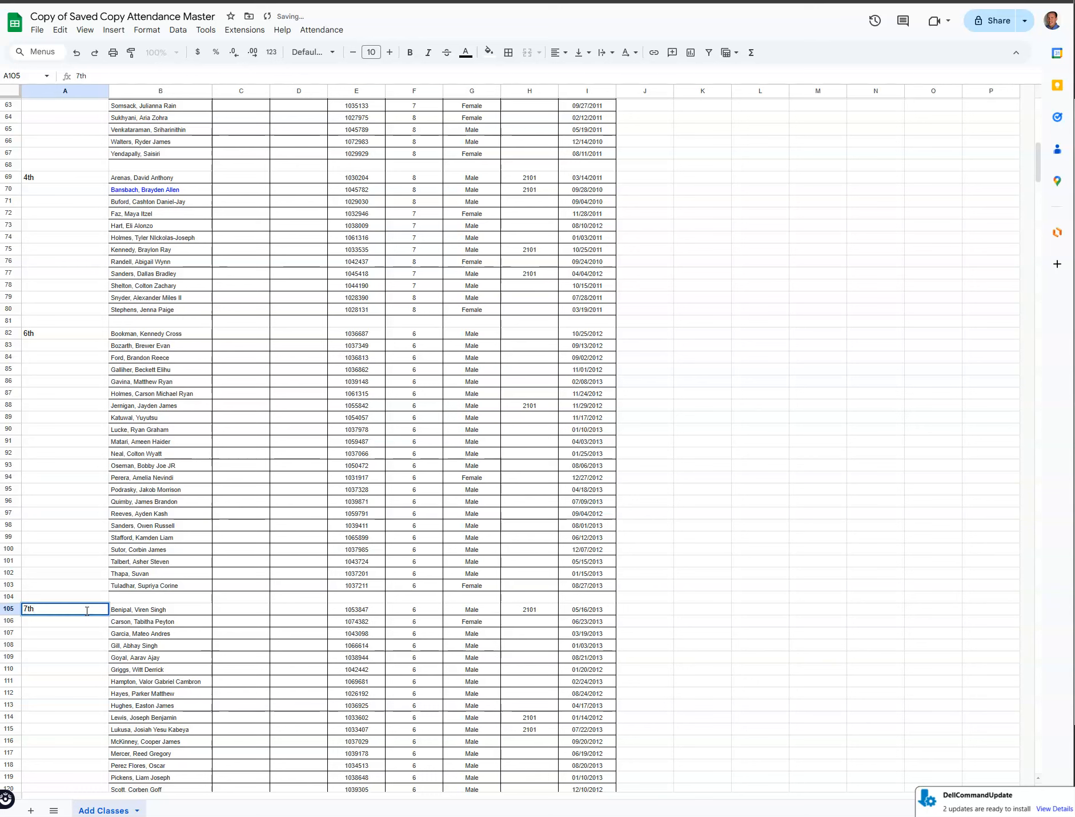
pyautogui.click(646, 537)
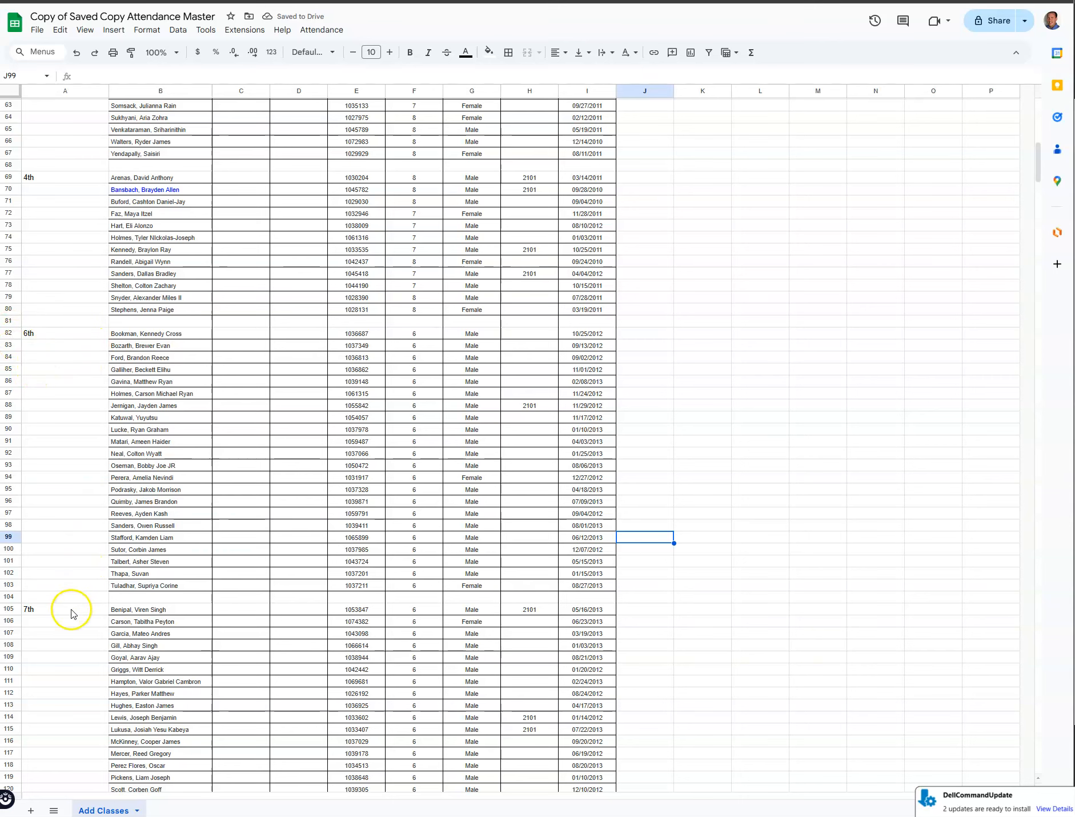
# Run the Format Students script and authorize AttendanceCode to access the teacher's Google account
pyautogui.scroll(15, 105, 298)
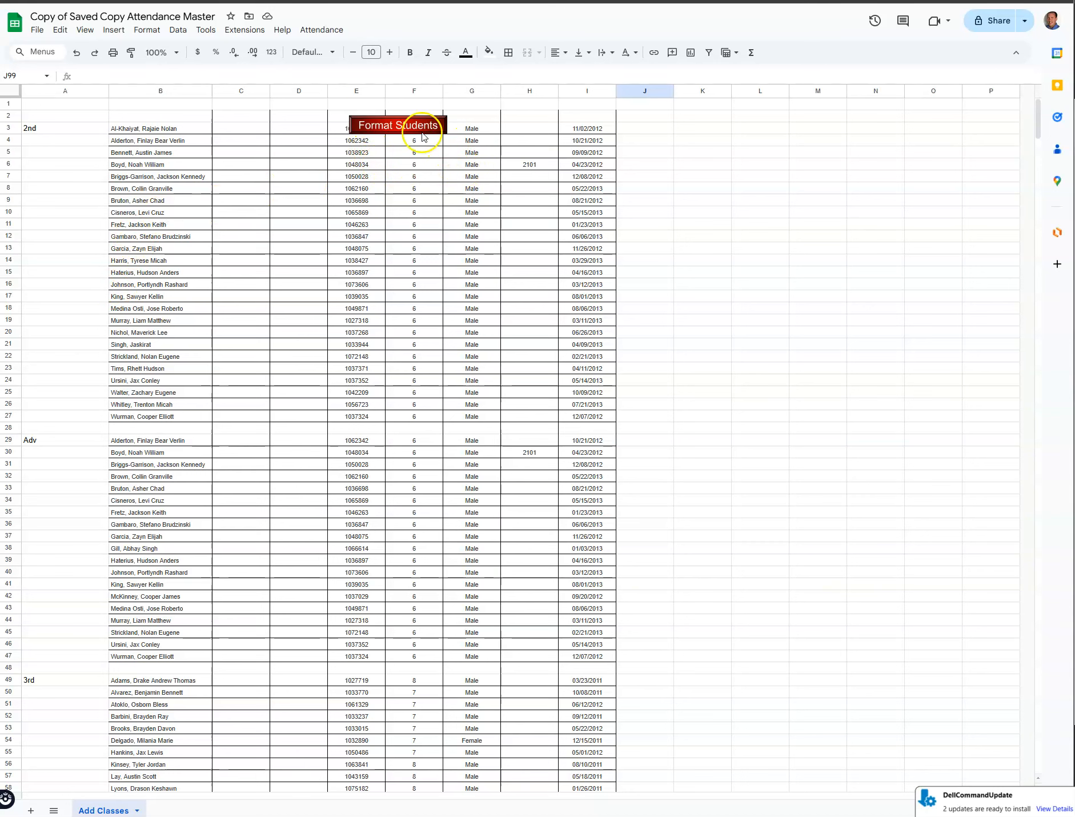
pyautogui.click(392, 128)
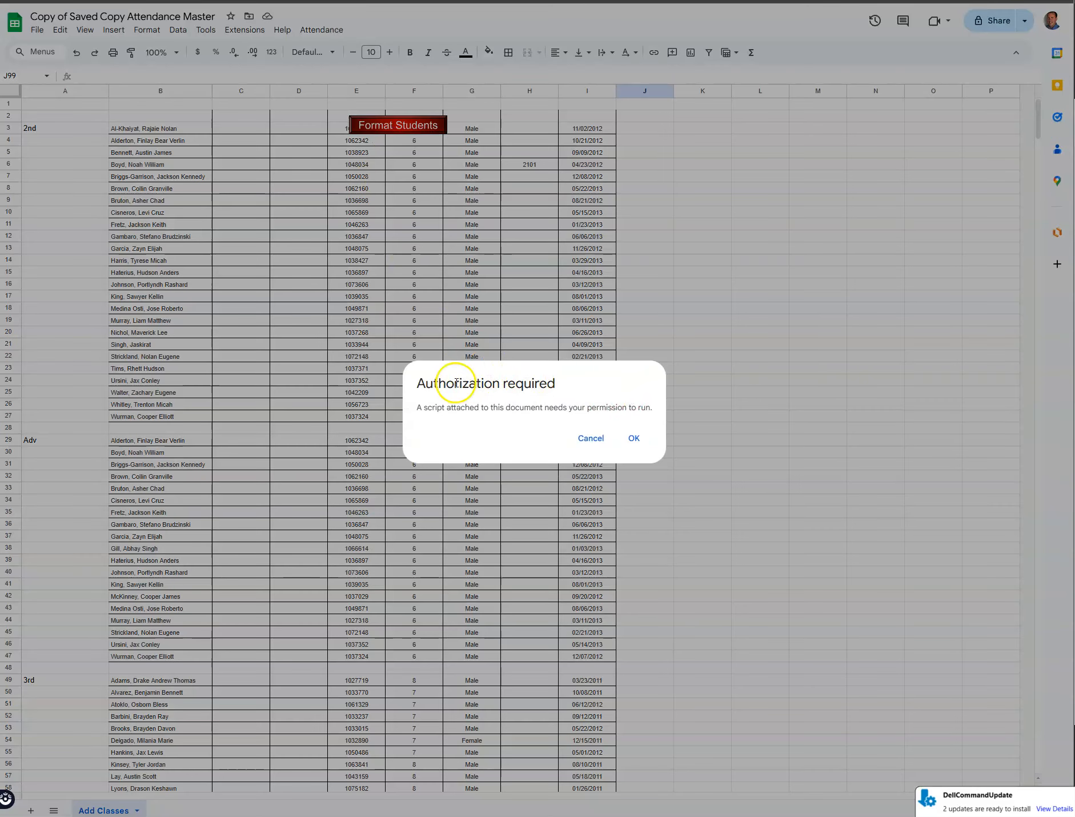
pyautogui.click(635, 439)
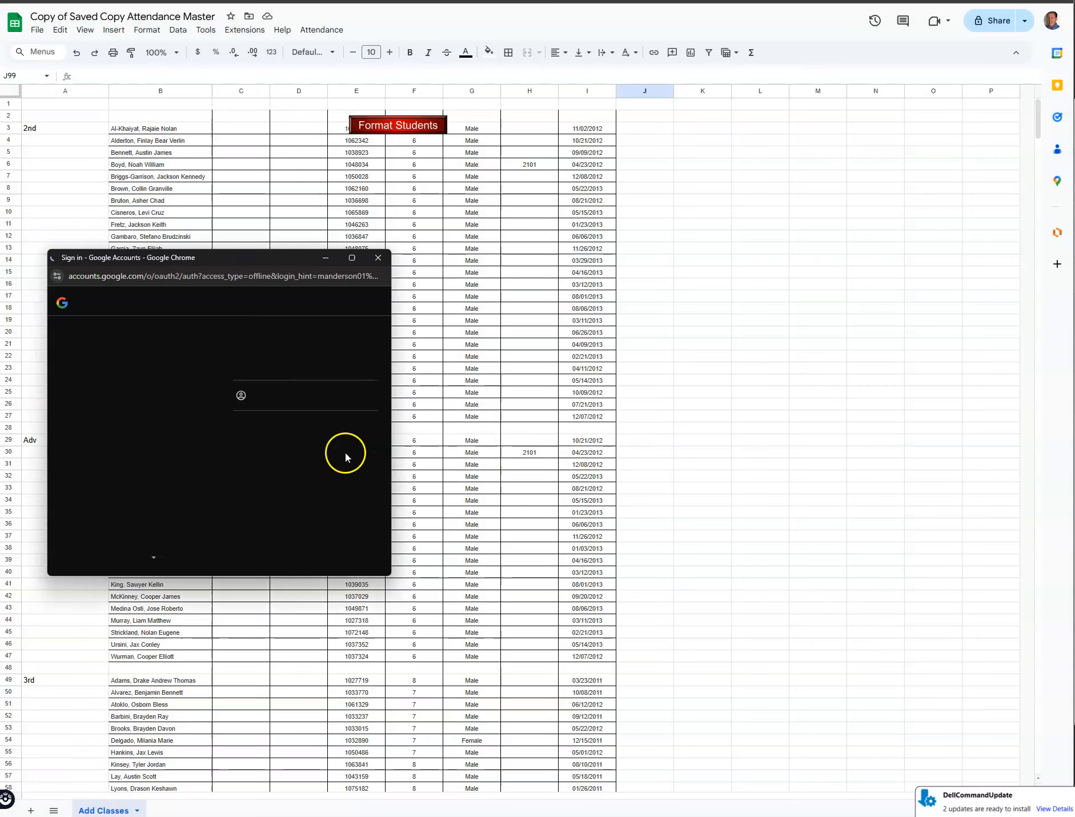
pyautogui.click(313, 360)
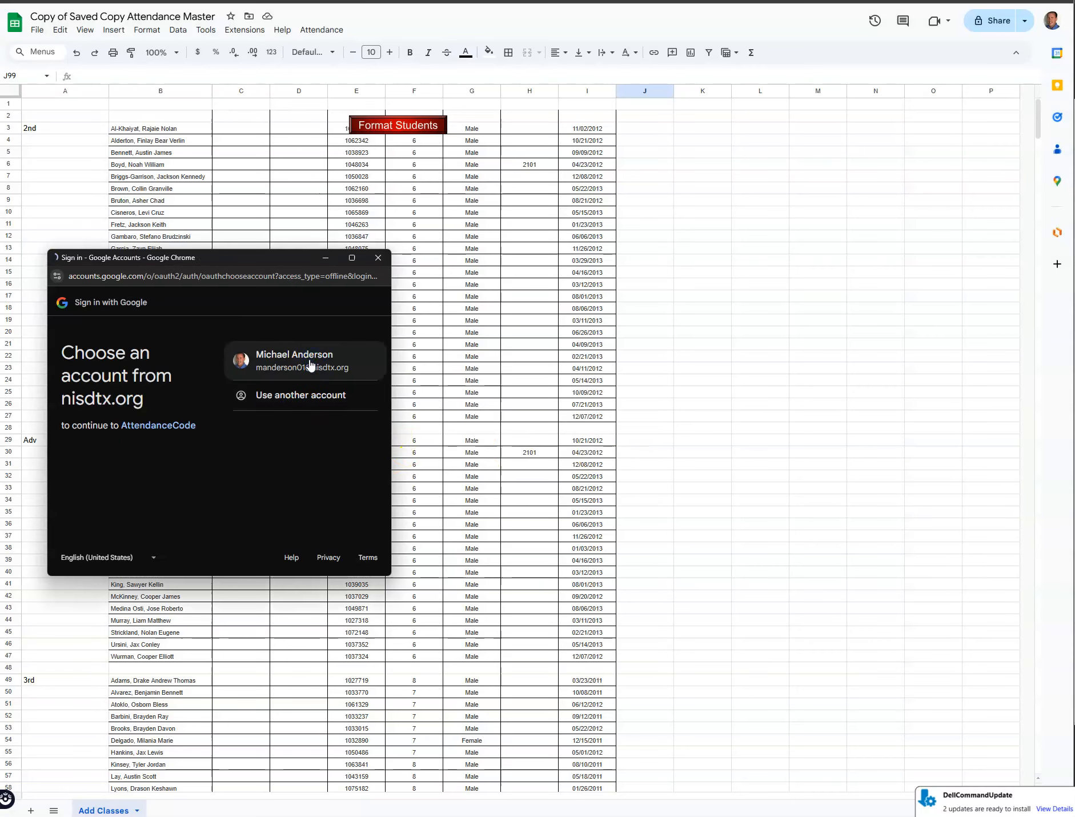
pyautogui.click(309, 364)
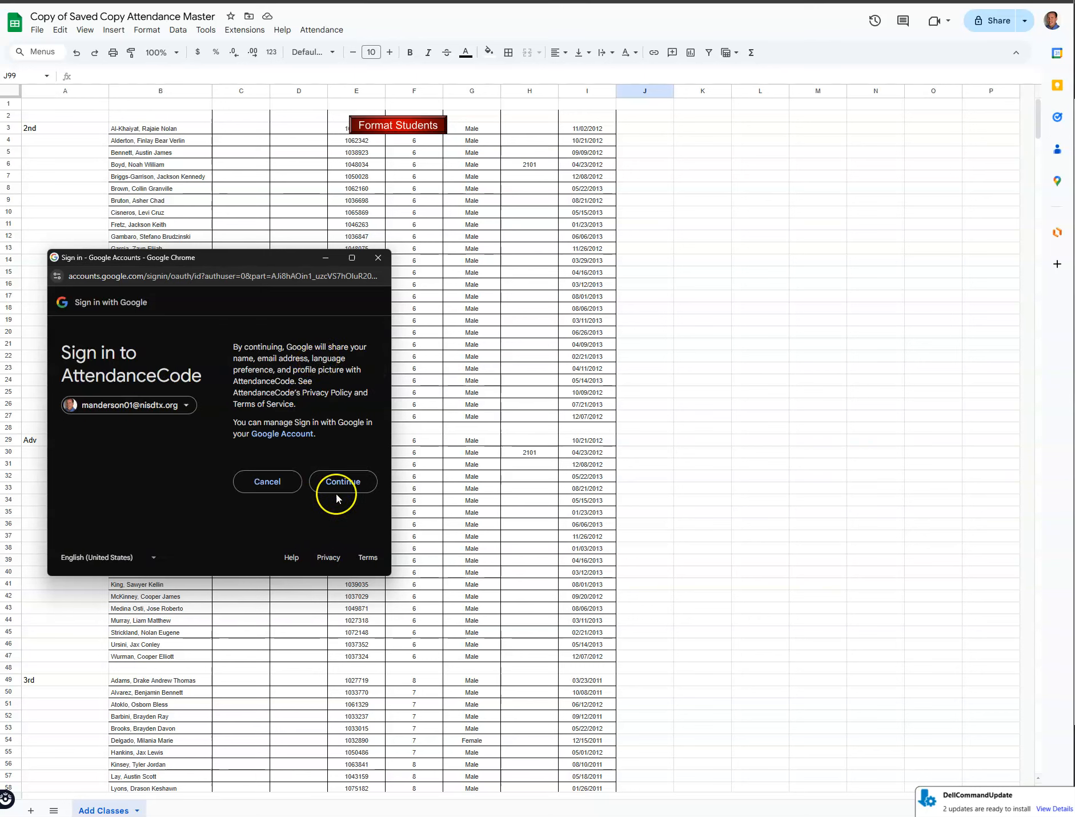
pyautogui.click(340, 481)
pyautogui.scroll(-5, 309, 409)
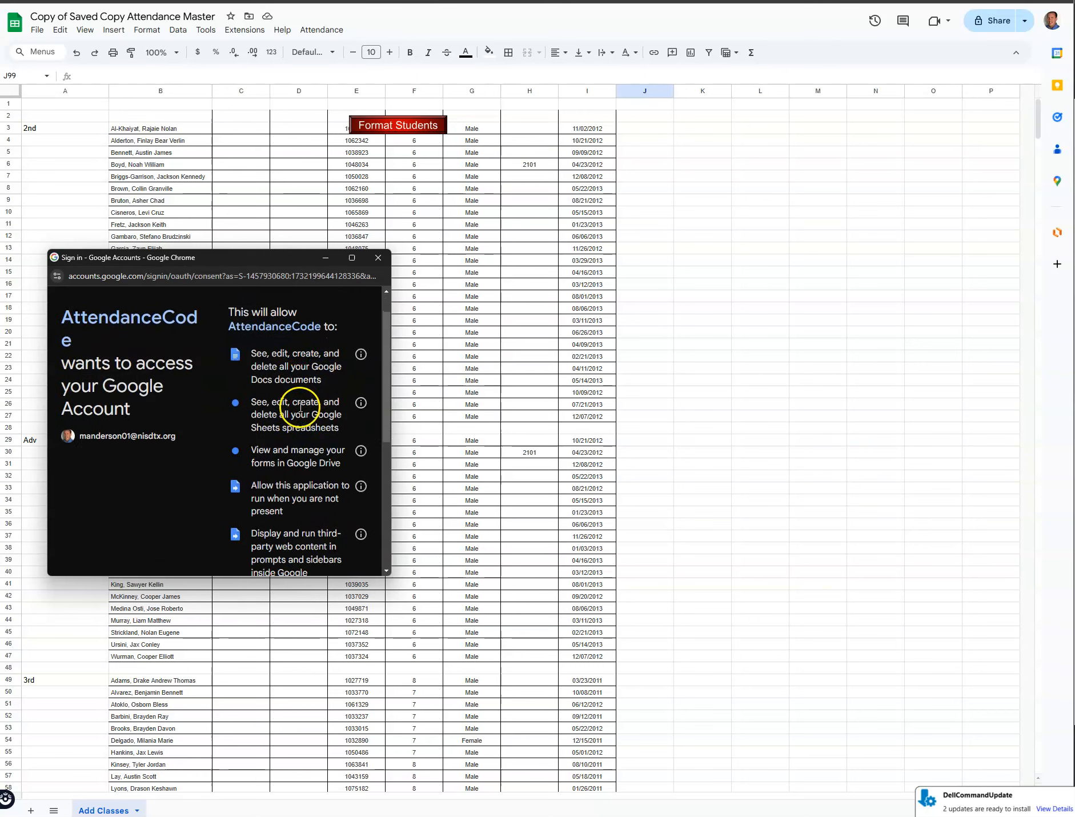
pyautogui.click(335, 515)
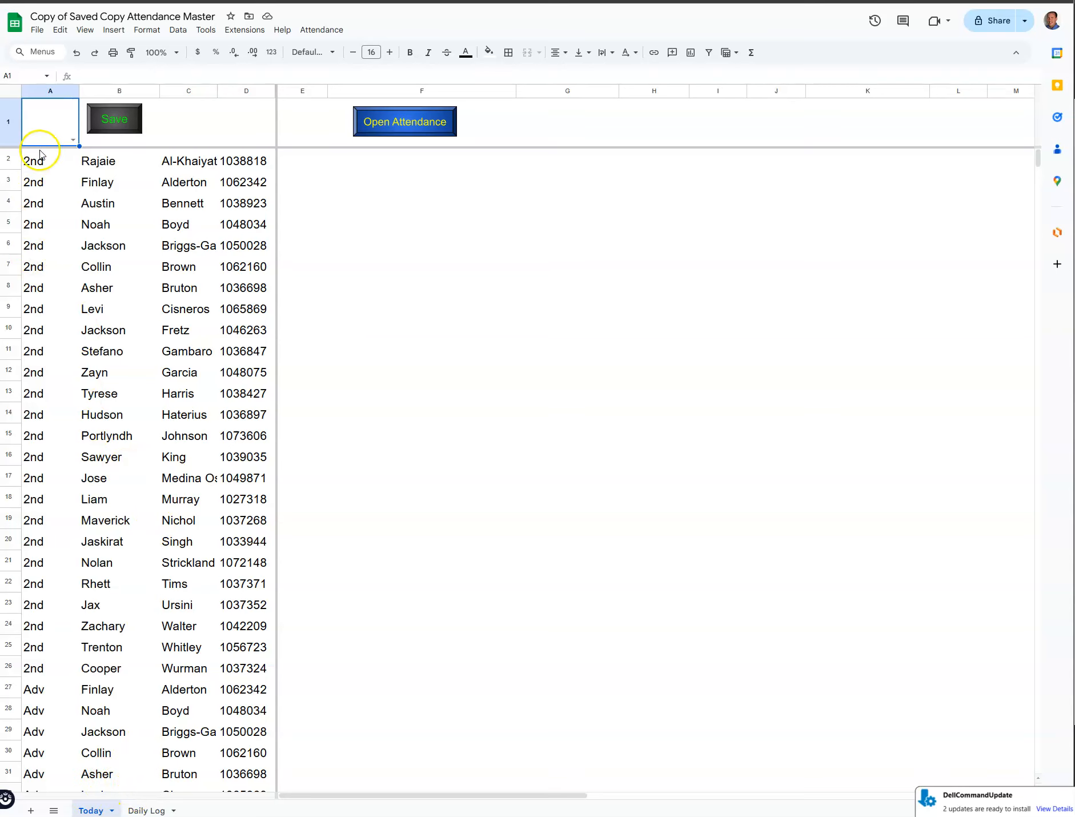
# Look through the formatted students by period on the Today sheet and view the Daily Log sheet
pyautogui.scroll(-5, 113, 343)
pyautogui.scroll(-19, 113, 327)
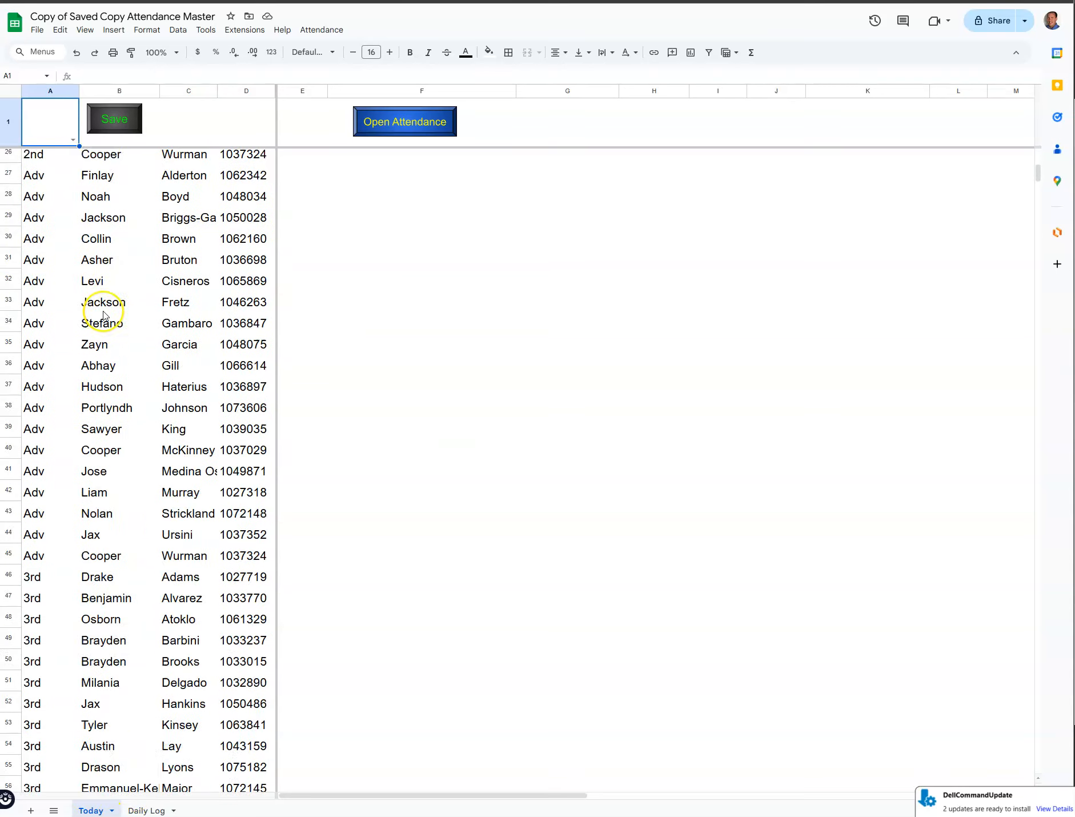
pyautogui.scroll(-7, 125, 371)
pyautogui.scroll(14, 123, 414)
pyautogui.scroll(16, 160, 389)
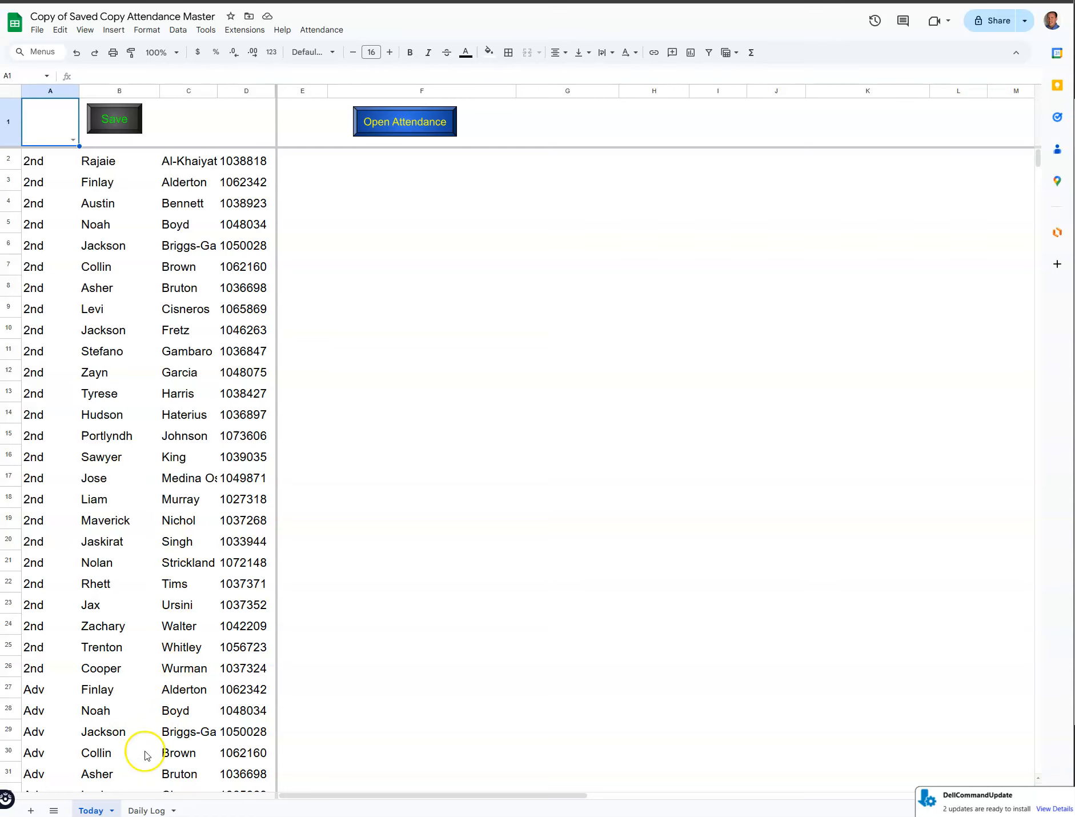
pyautogui.click(150, 811)
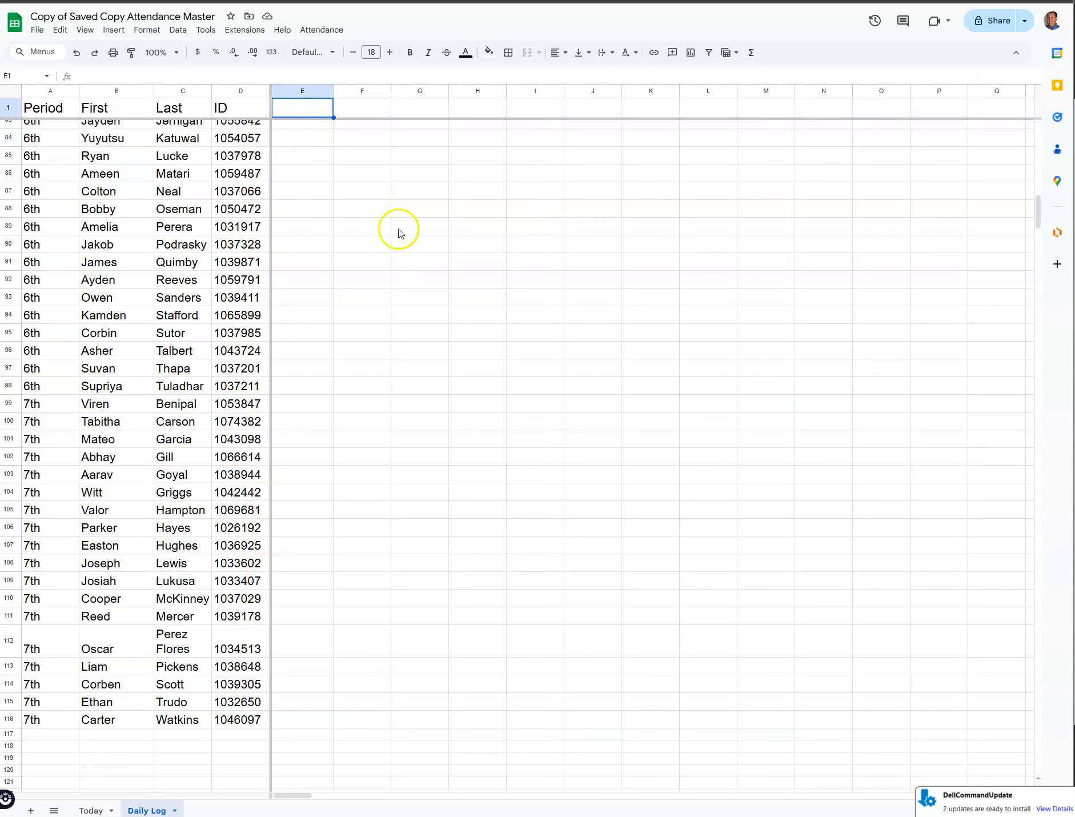
# Return to the Today sheet and open the Daily Attendance Tracker
pyautogui.click(89, 807)
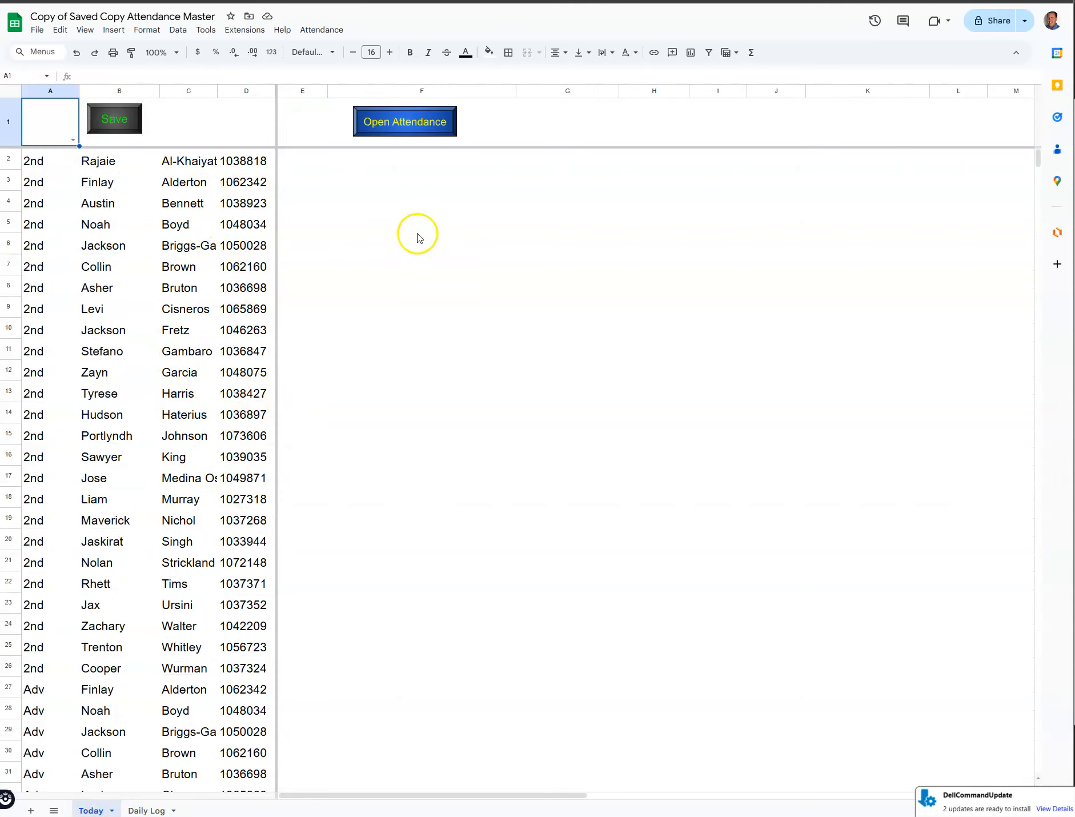
pyautogui.click(405, 124)
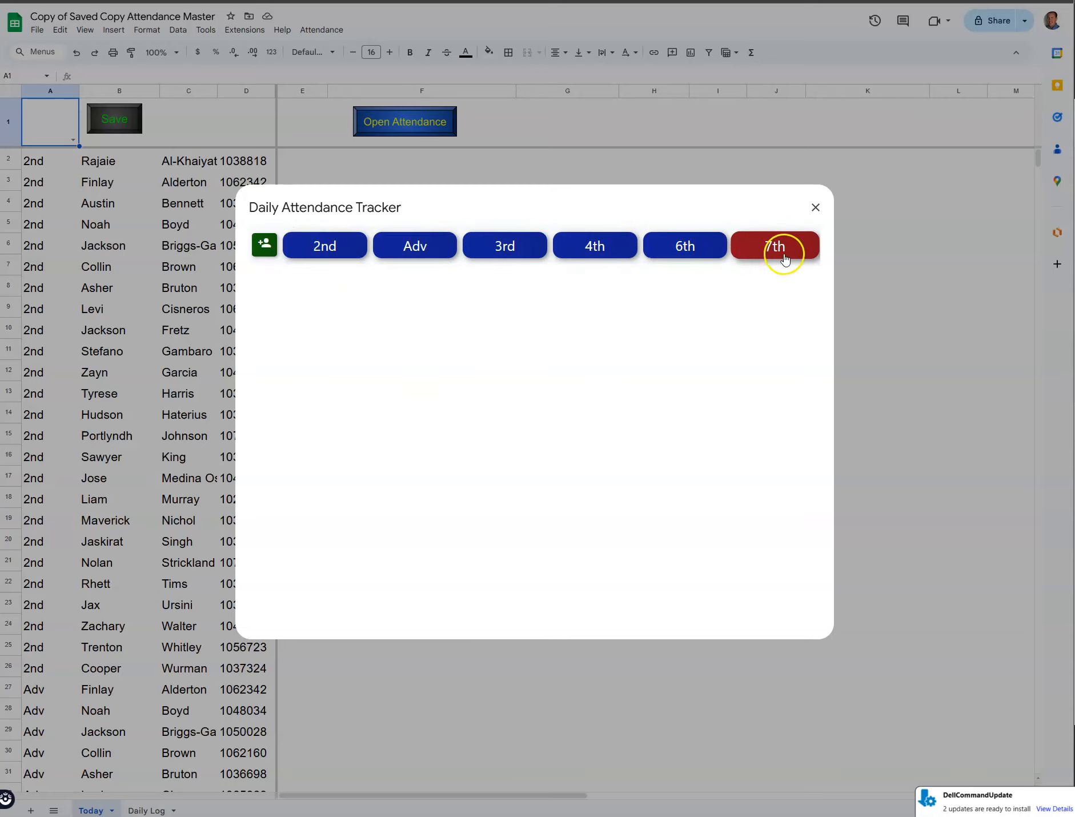
# Check the new student entry form and open the 2nd period class in the Daily Attendance Tracker
pyautogui.click(265, 248)
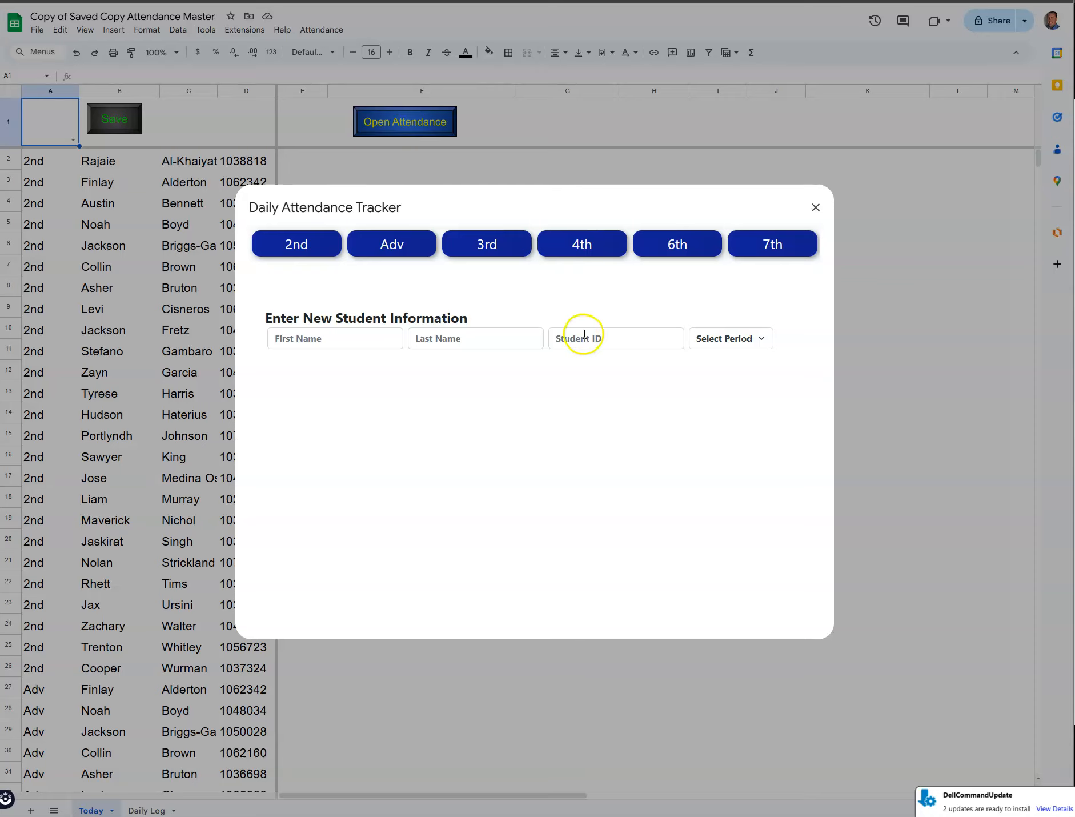
pyautogui.click(298, 247)
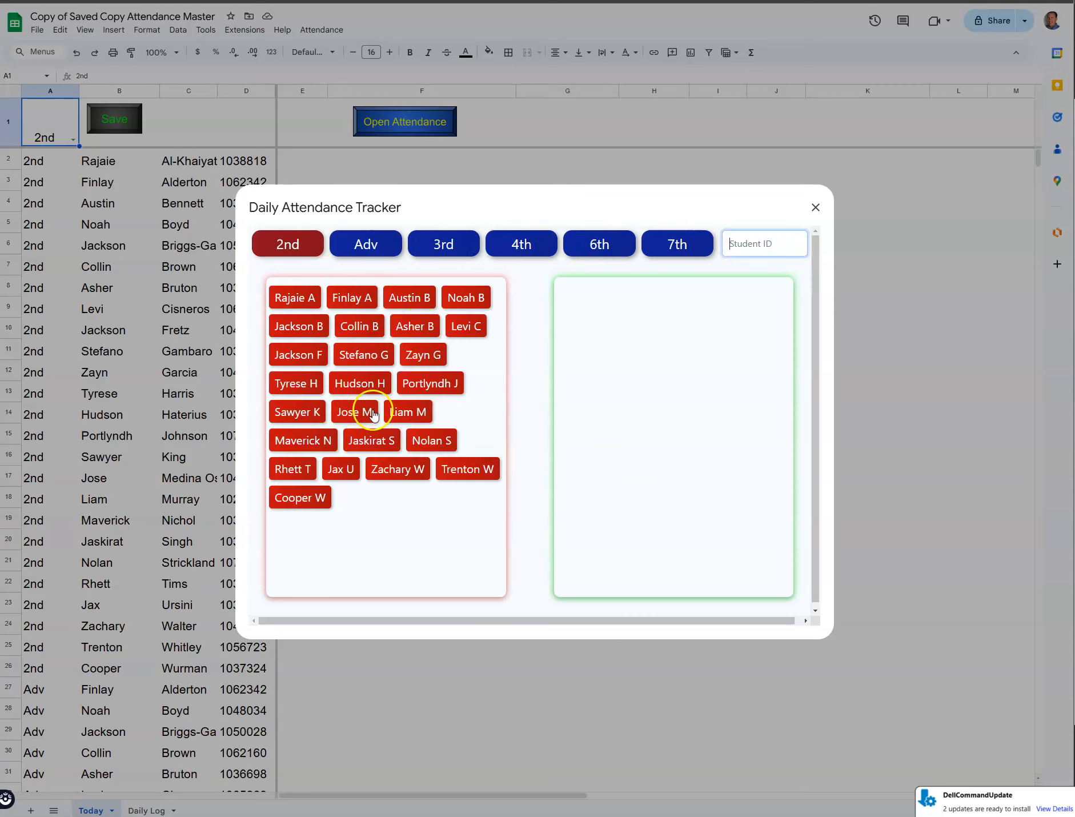
pyautogui.click(378, 246)
pyautogui.click(277, 242)
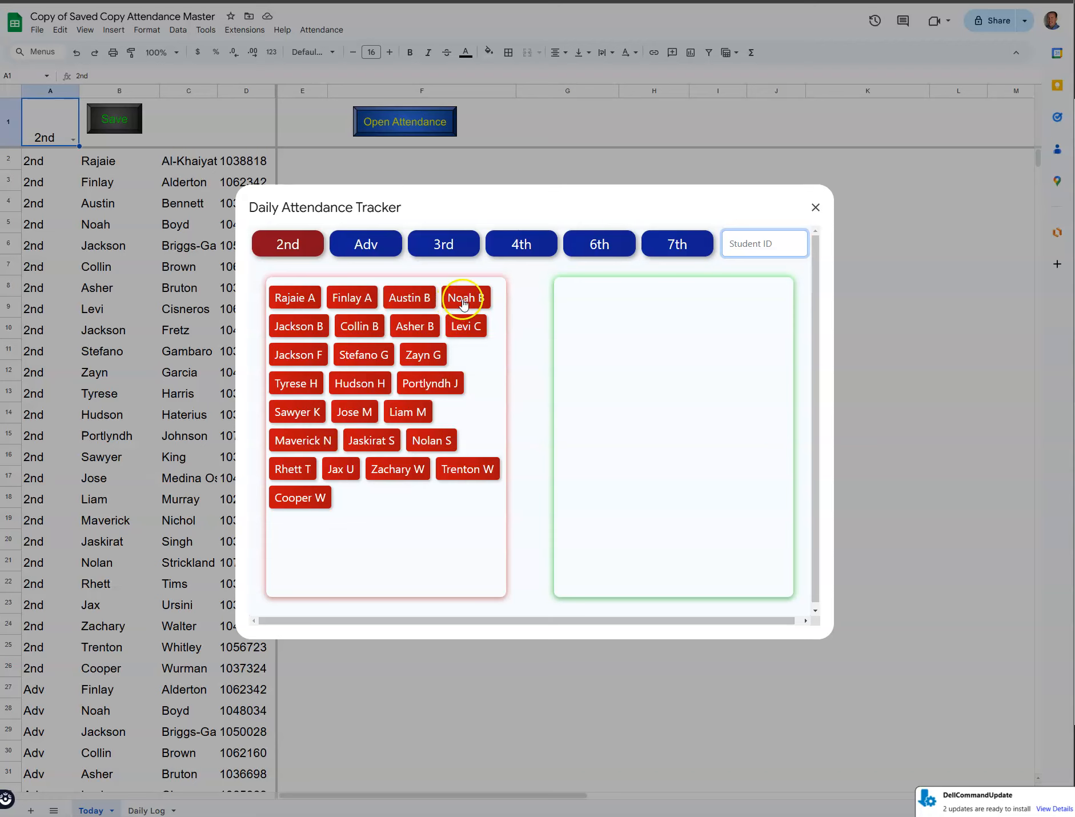
# Mark the first student in the 2nd period class present and move that student back to absent
pyautogui.click(290, 299)
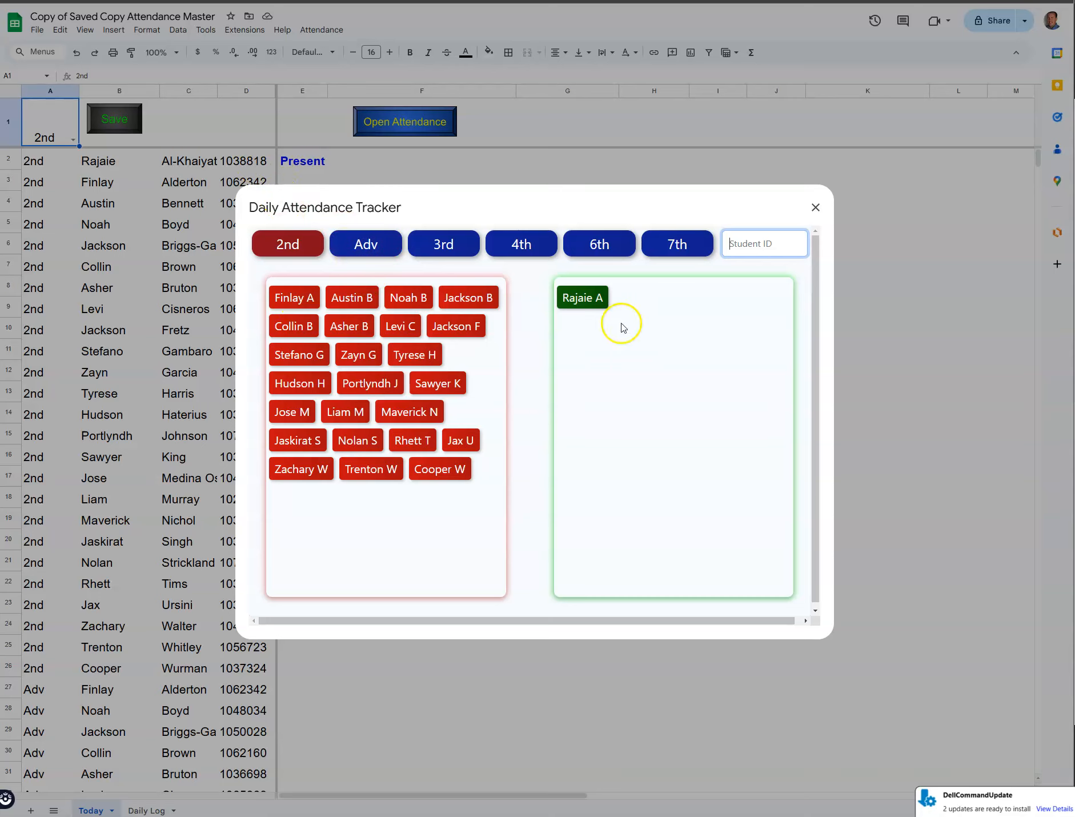
pyautogui.click(583, 302)
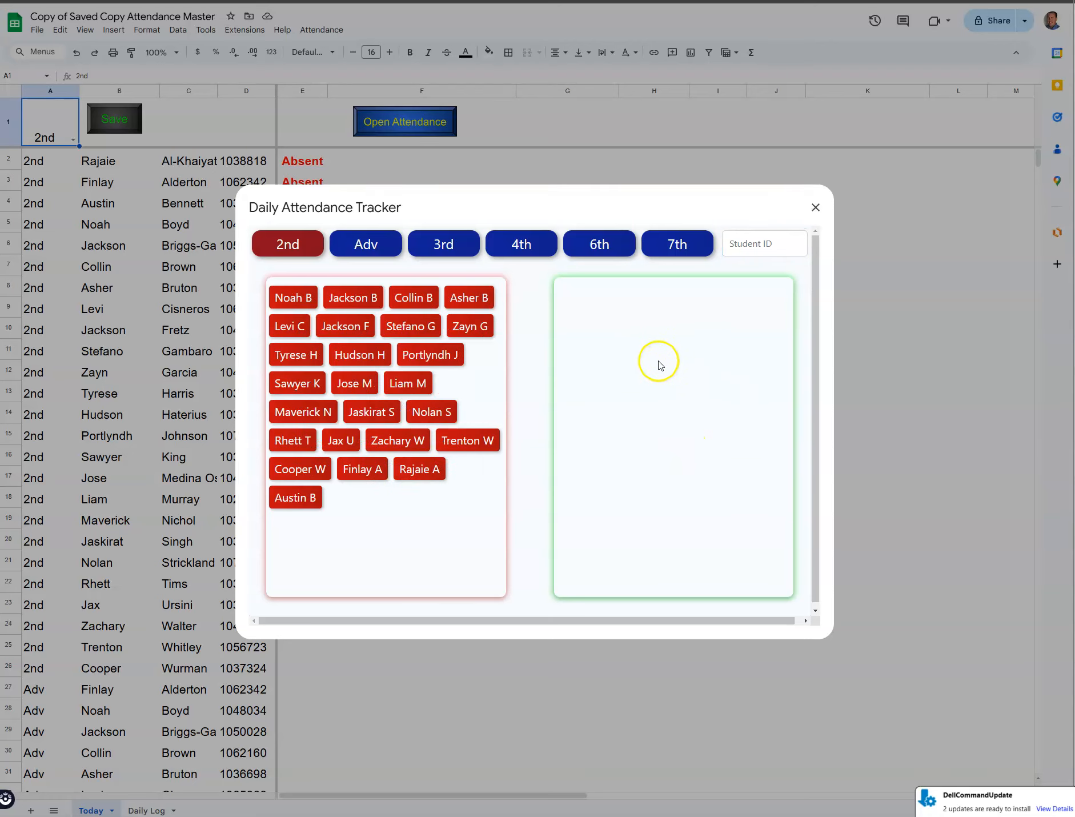
pyautogui.click(700, 343)
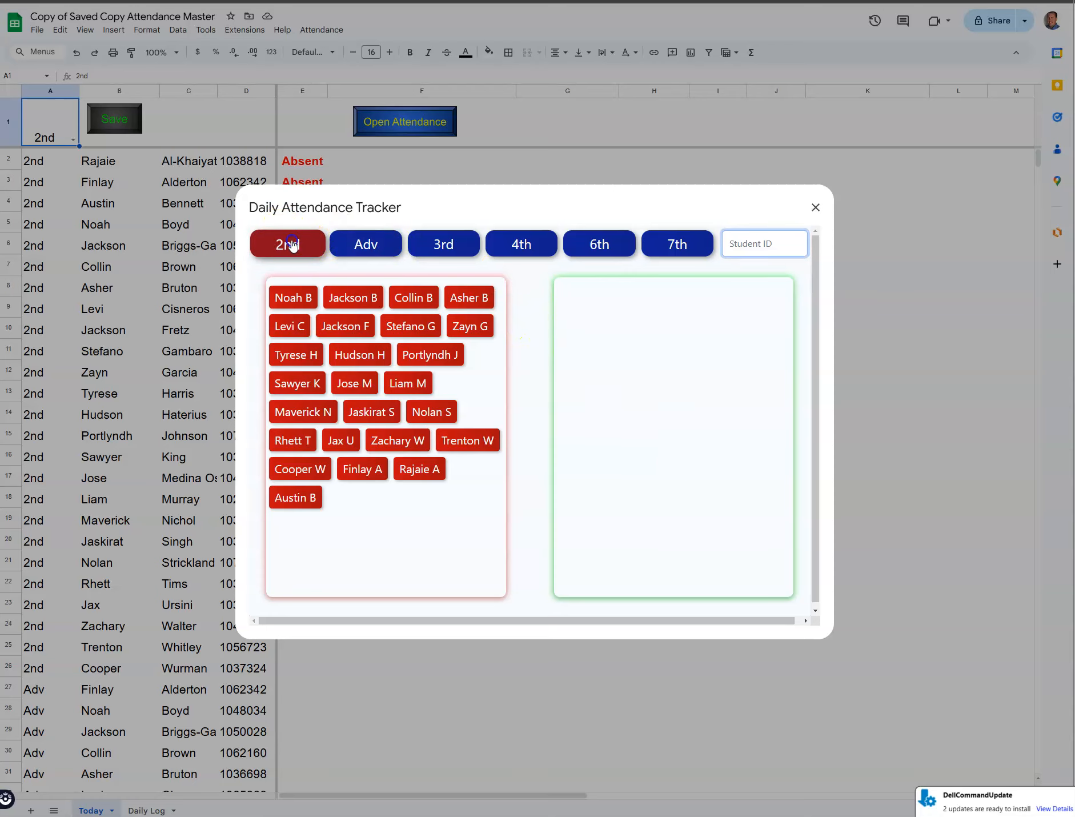
# Mark the first three students of the 2nd period roster present by entering their student IDs
pyautogui.click(674, 256)
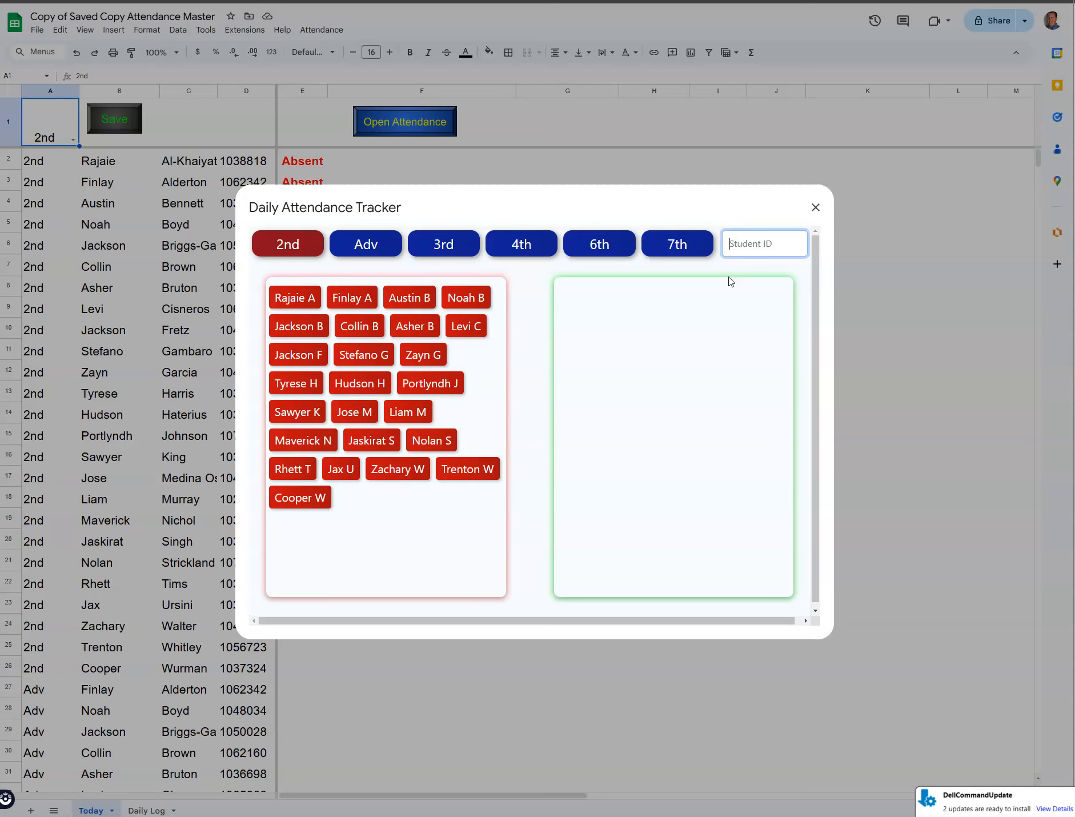
pyautogui.write('1038818')
pyautogui.press('Return')
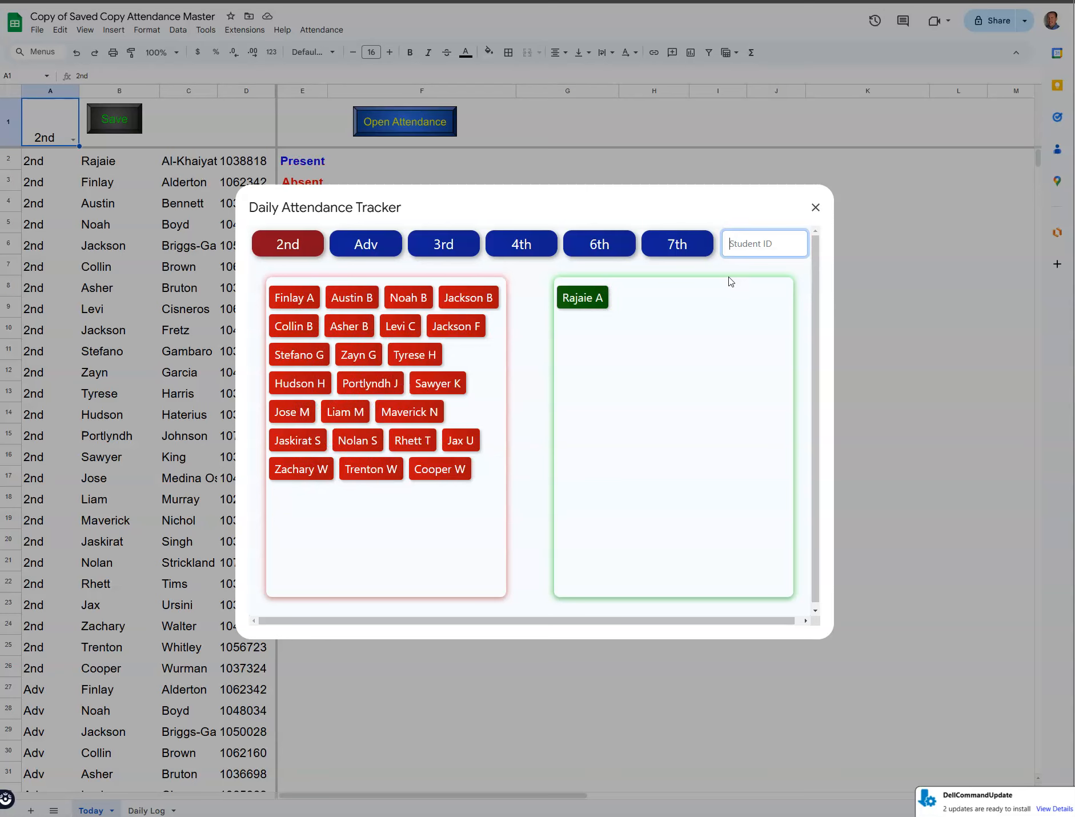
pyautogui.press('Return')
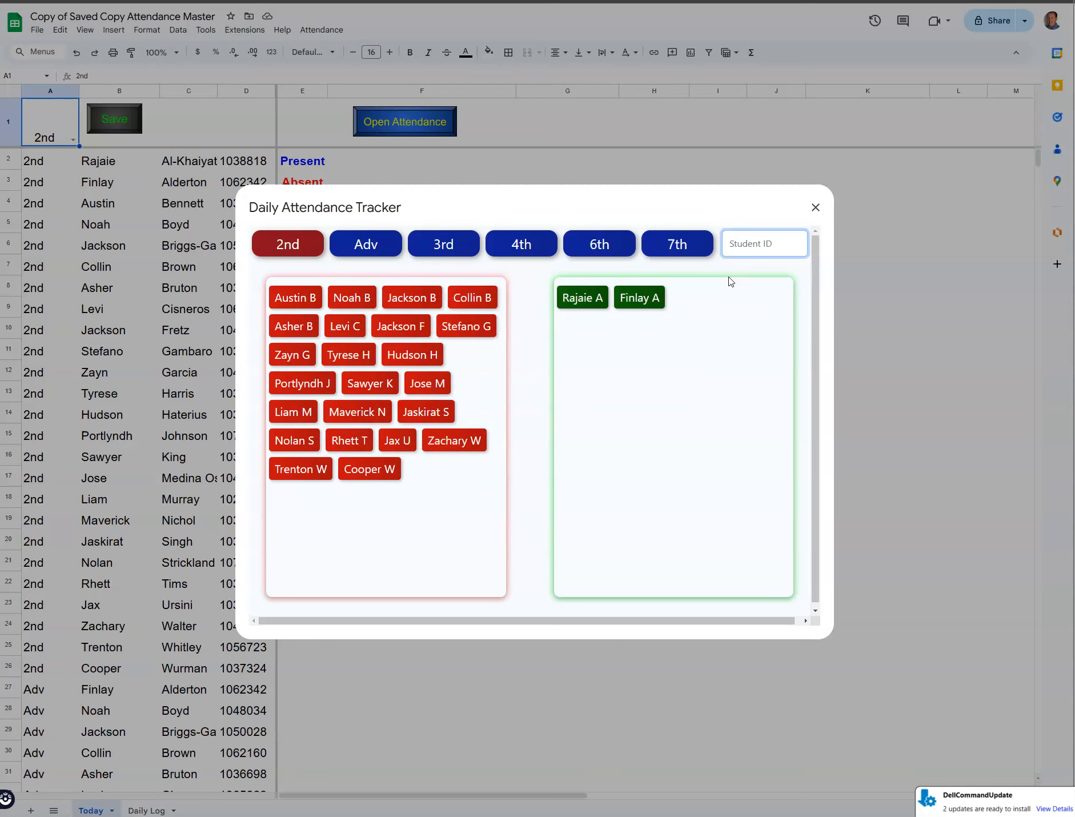
pyautogui.write('1038923')
pyautogui.press('Return')
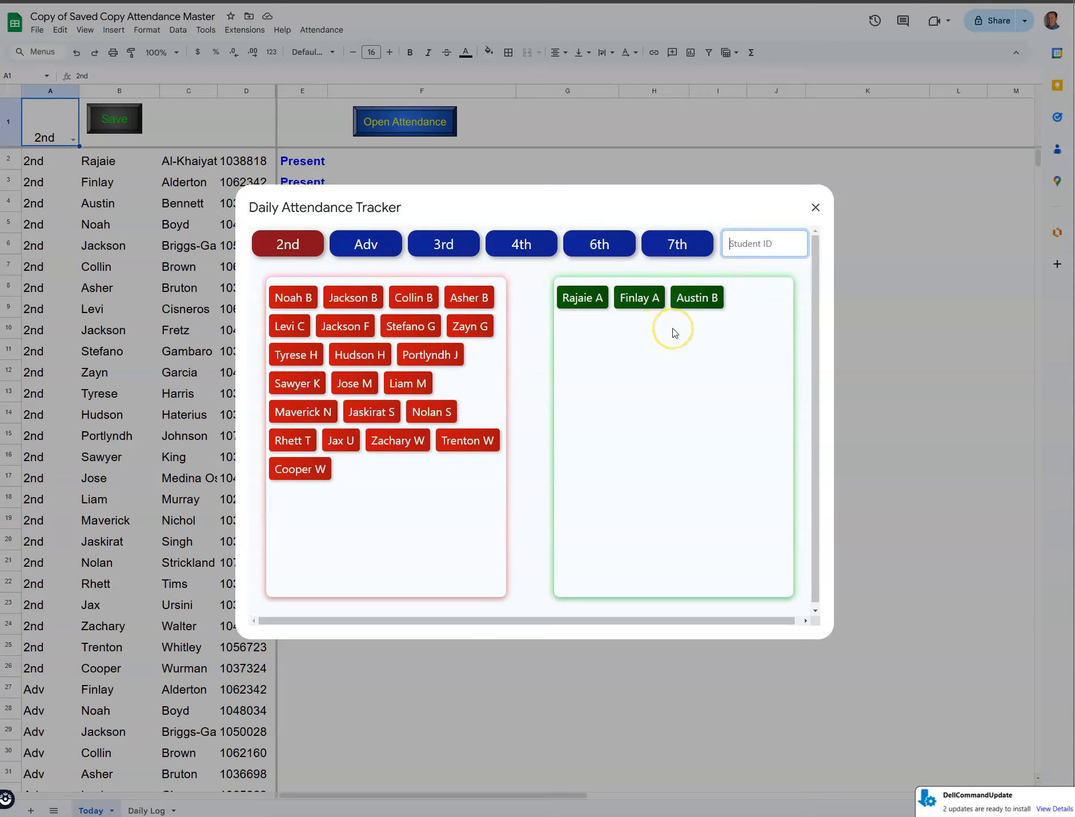
# Mark the remaining 2nd period students present, leaving those in sheet rows 5, 22, 24 and 26 absent
pyautogui.click(467, 298)
pyautogui.click(410, 298)
pyautogui.click(370, 327)
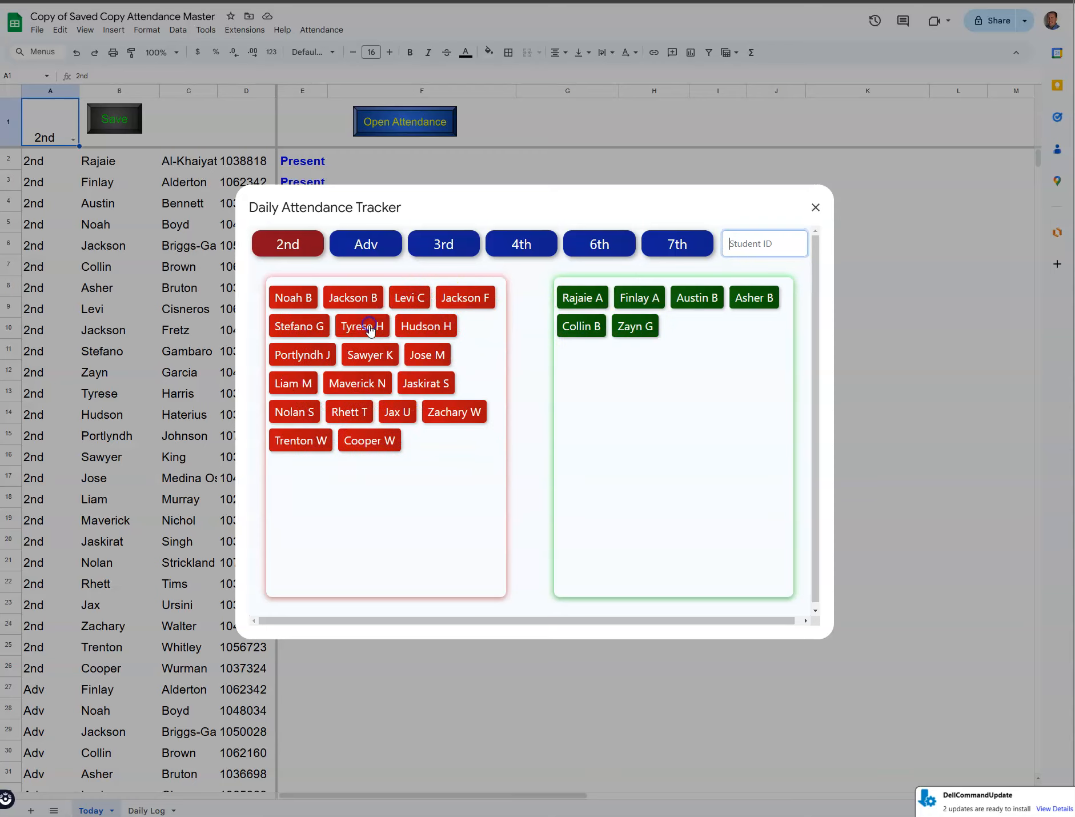
pyautogui.click(337, 354)
pyautogui.click(318, 356)
pyautogui.click(336, 354)
pyautogui.click(336, 354)
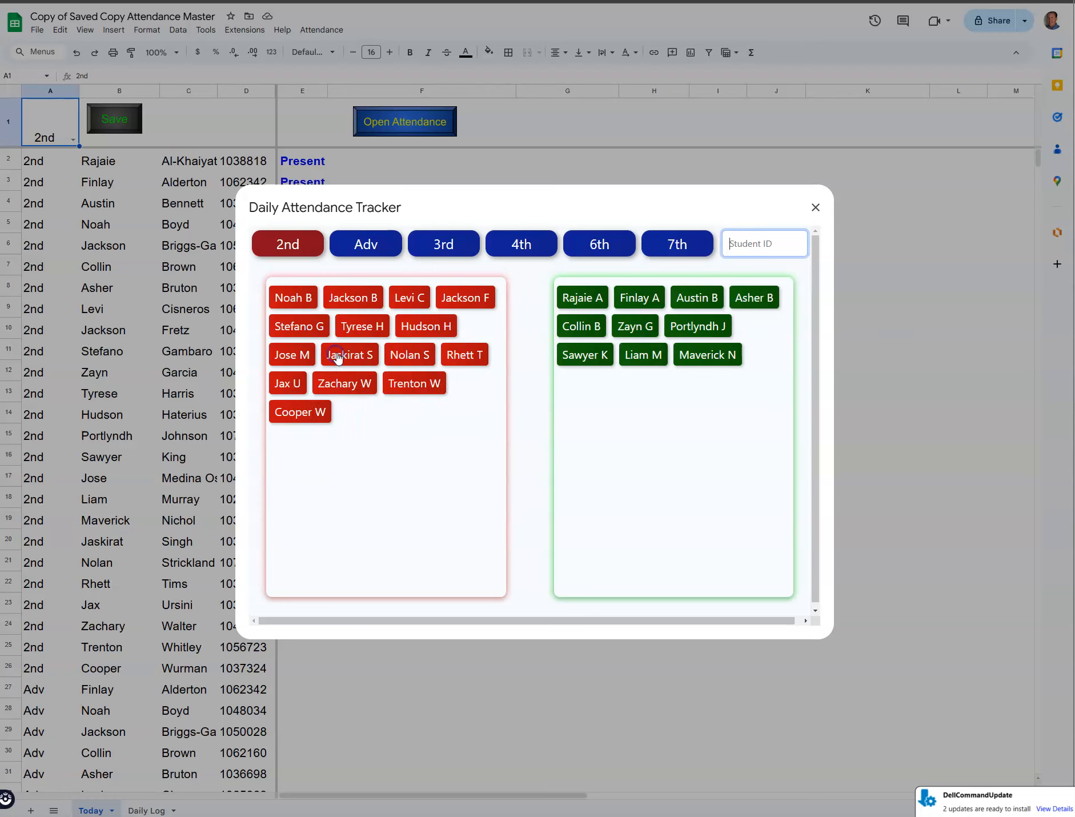
pyautogui.click(336, 355)
pyautogui.click(337, 355)
pyautogui.click(352, 326)
pyautogui.click(427, 327)
pyautogui.click(369, 326)
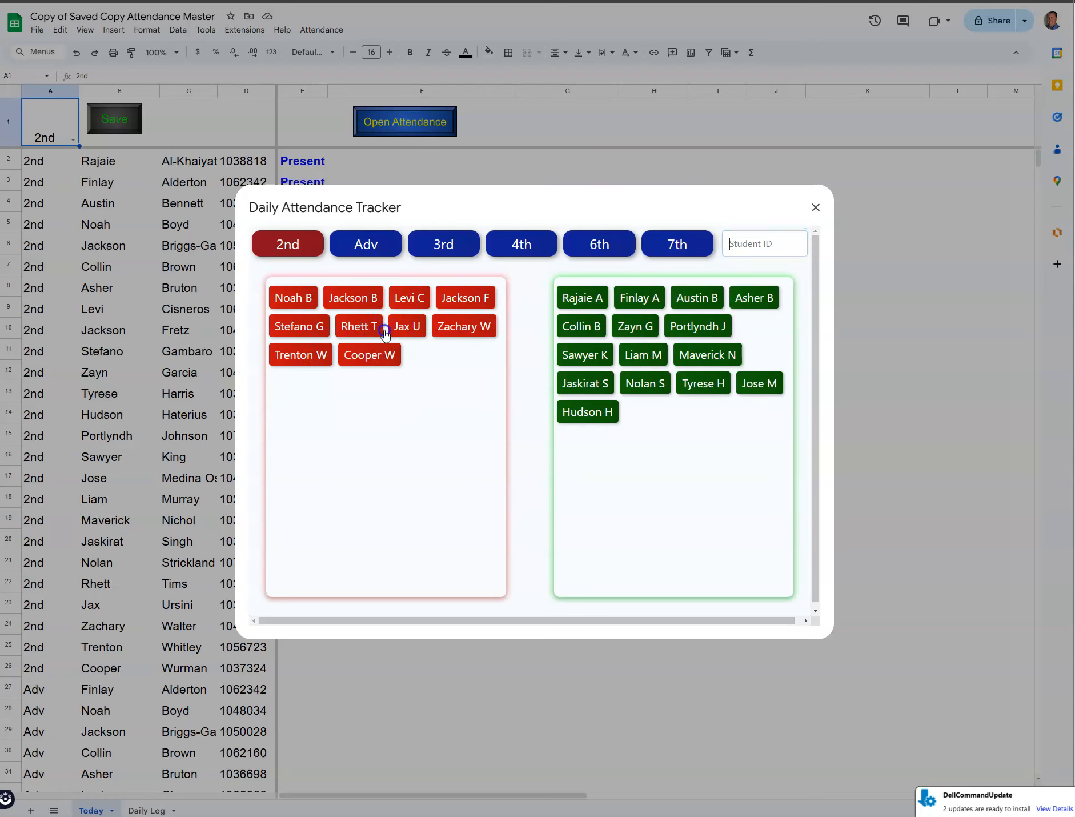
pyautogui.click(302, 327)
pyautogui.click(342, 329)
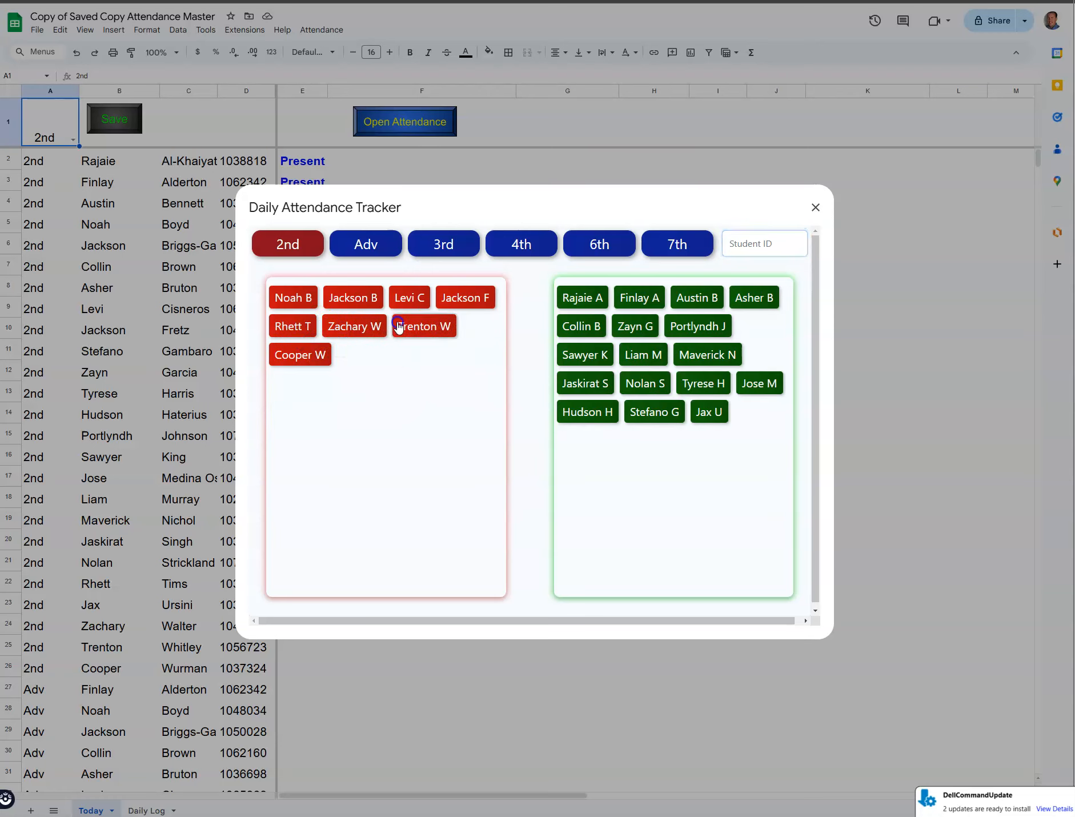
pyautogui.click(402, 326)
pyautogui.click(449, 298)
pyautogui.click(406, 308)
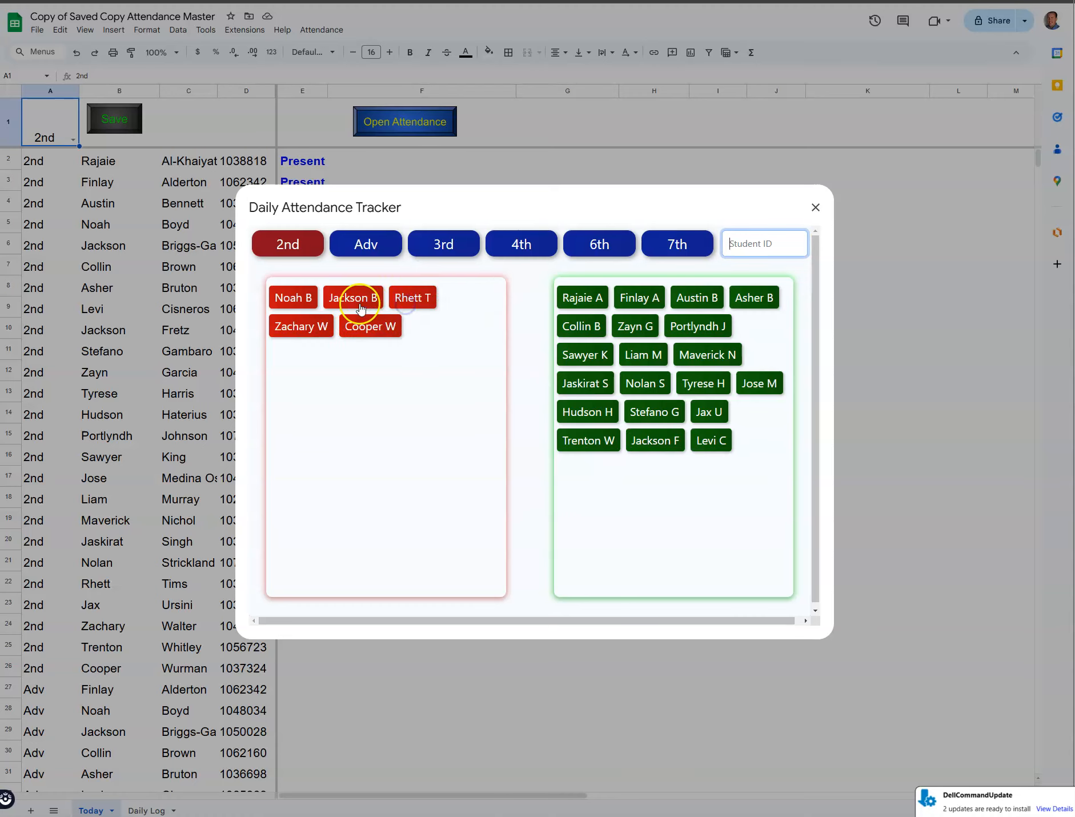
pyautogui.click(355, 304)
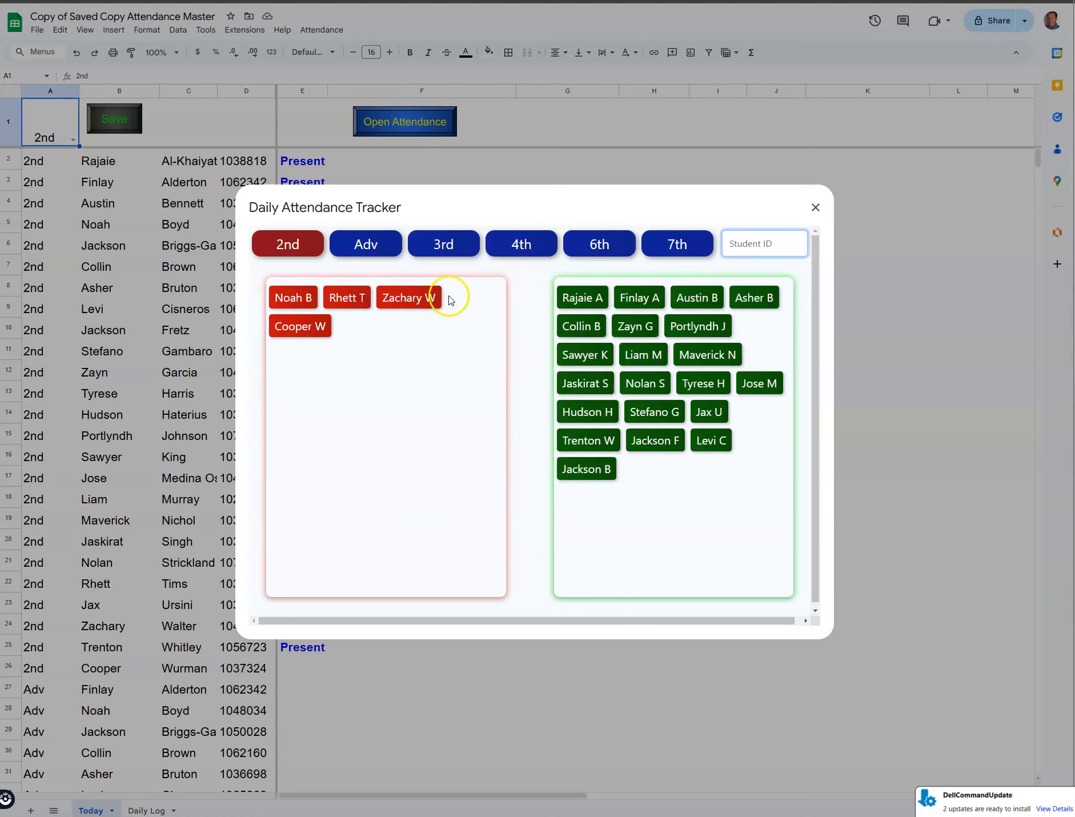
# Switch the tracker to the Adv class and mark its students present one by one
pyautogui.click(366, 243)
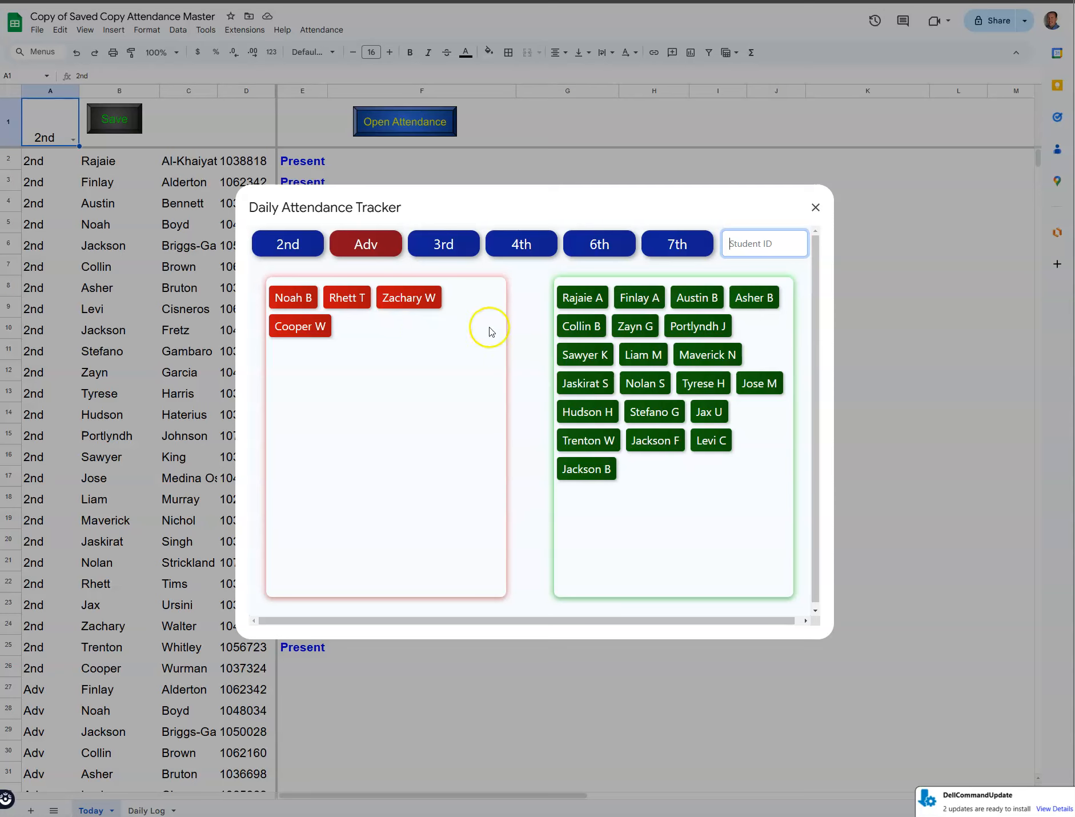
pyautogui.click(340, 325)
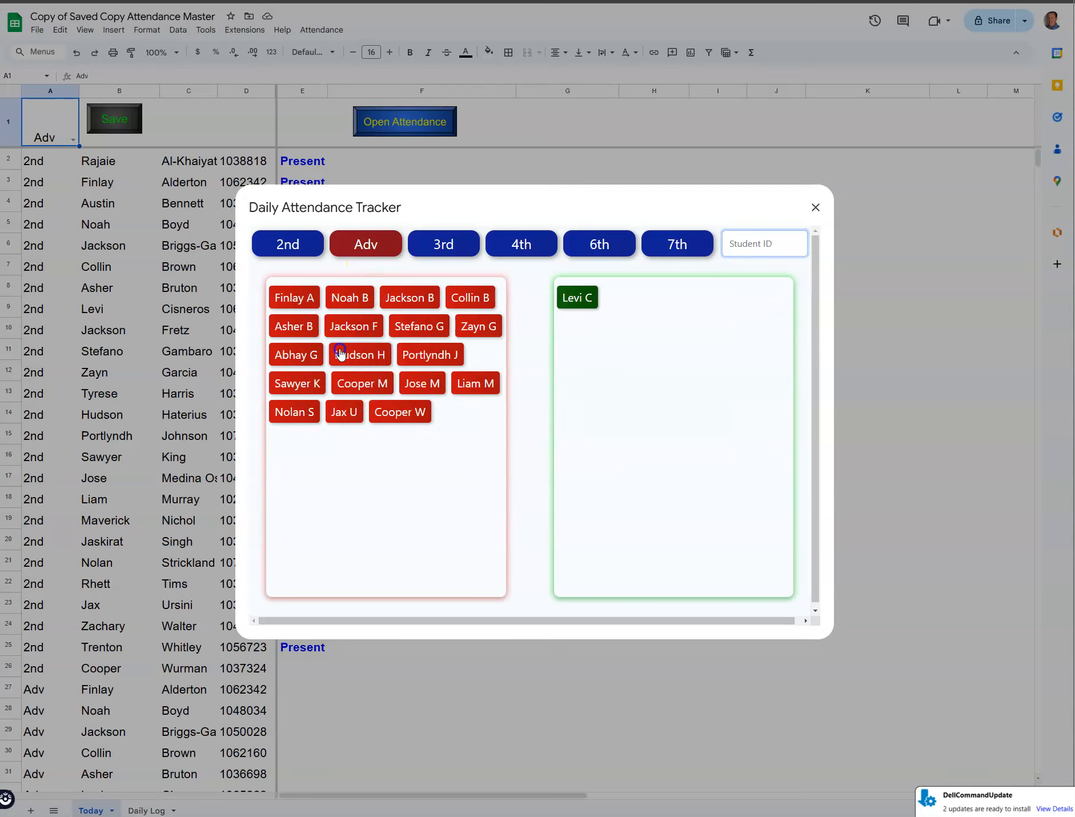
pyautogui.click(343, 353)
pyautogui.click(359, 382)
pyautogui.click(352, 385)
pyautogui.click(358, 362)
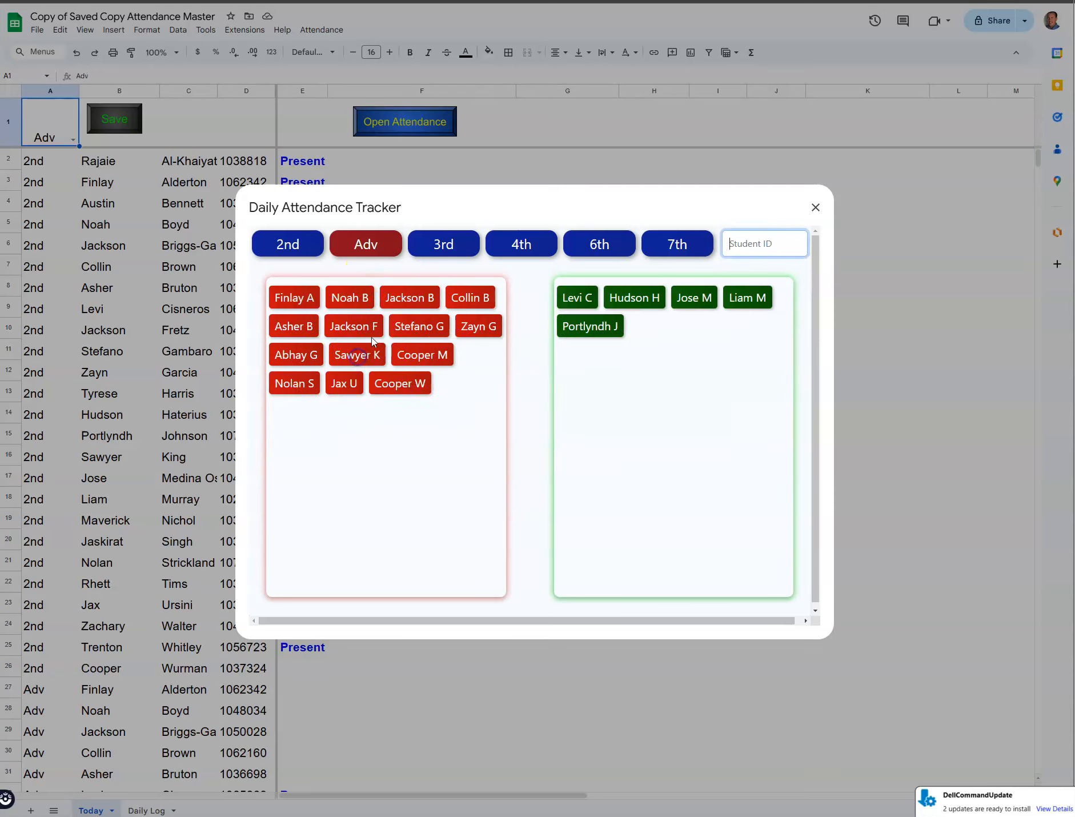
pyautogui.click(420, 325)
pyautogui.click(411, 298)
pyautogui.click(449, 298)
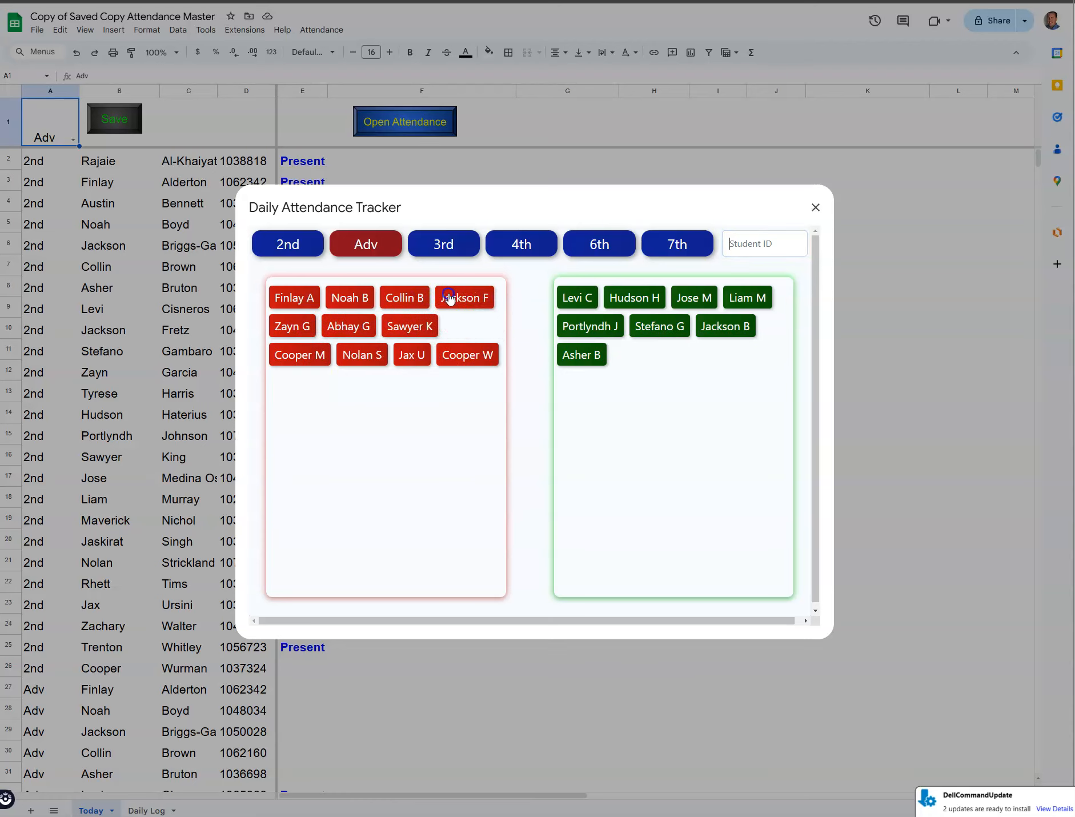
pyautogui.click(457, 354)
pyautogui.click(411, 327)
pyautogui.click(359, 330)
pyautogui.click(360, 298)
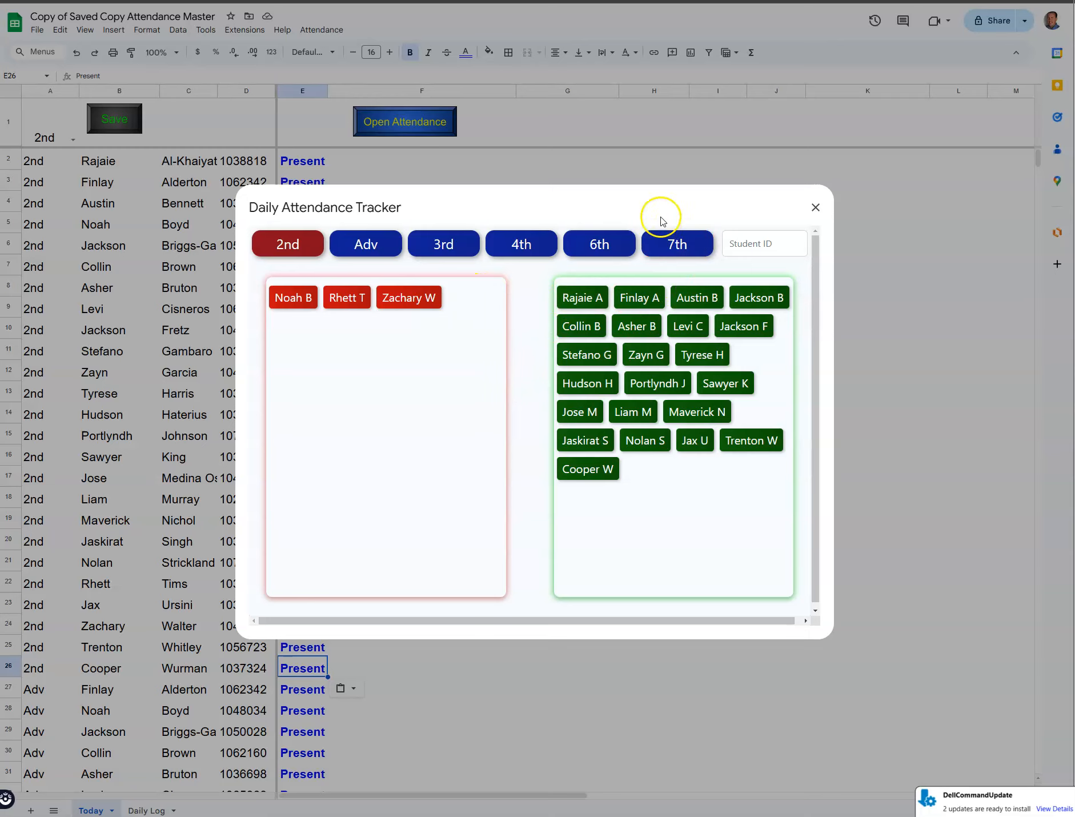
# Review the recorded attendance on the Today sheet and check the 2nd period class again in a reopened tracker
pyautogui.click(816, 206)
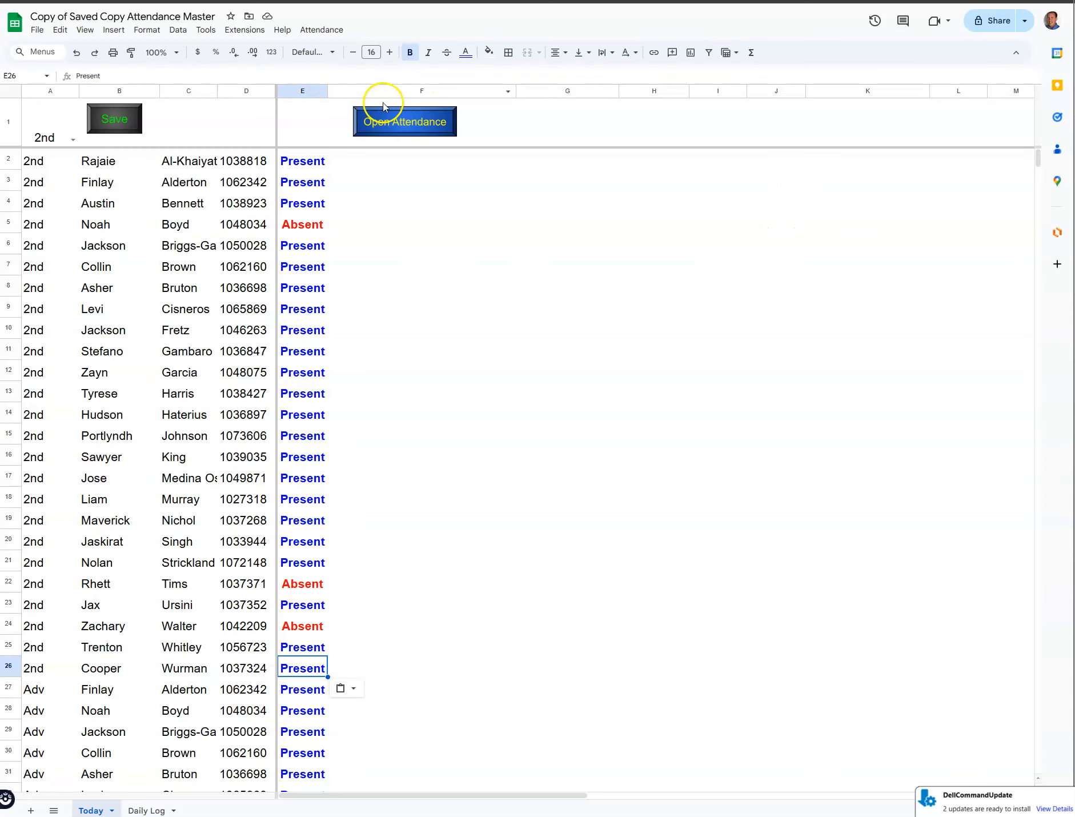
pyautogui.click(381, 125)
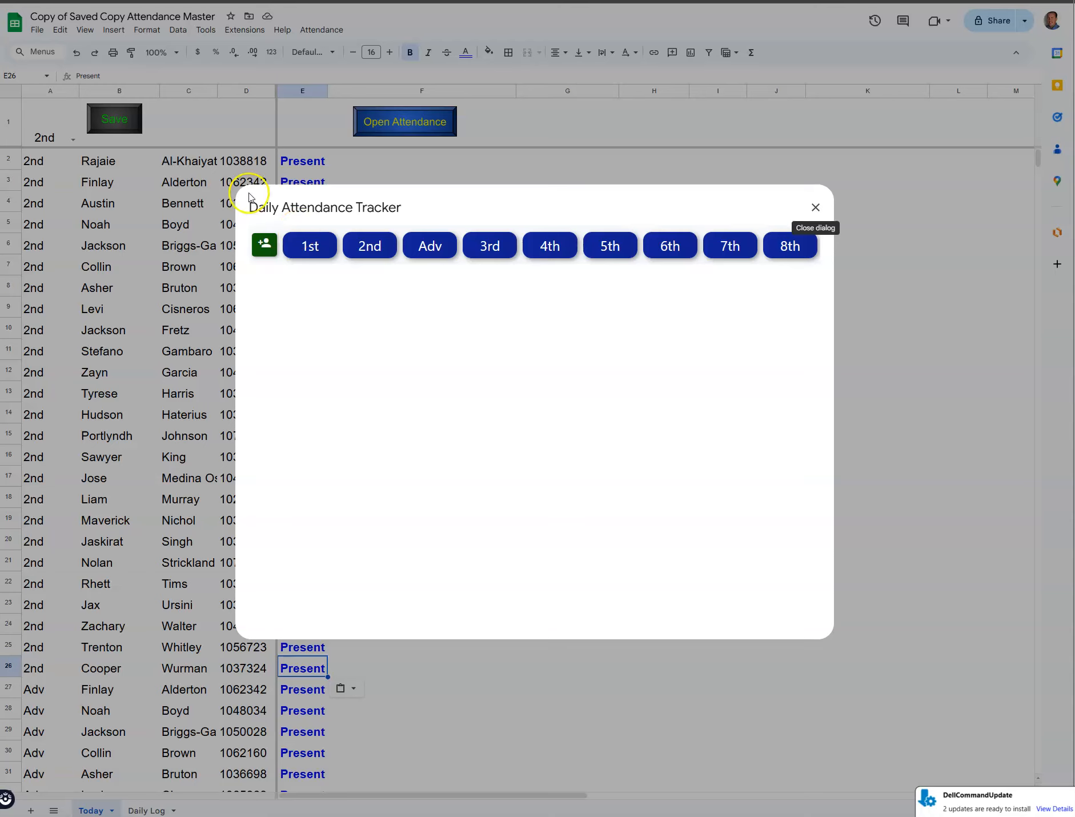
pyautogui.click(329, 247)
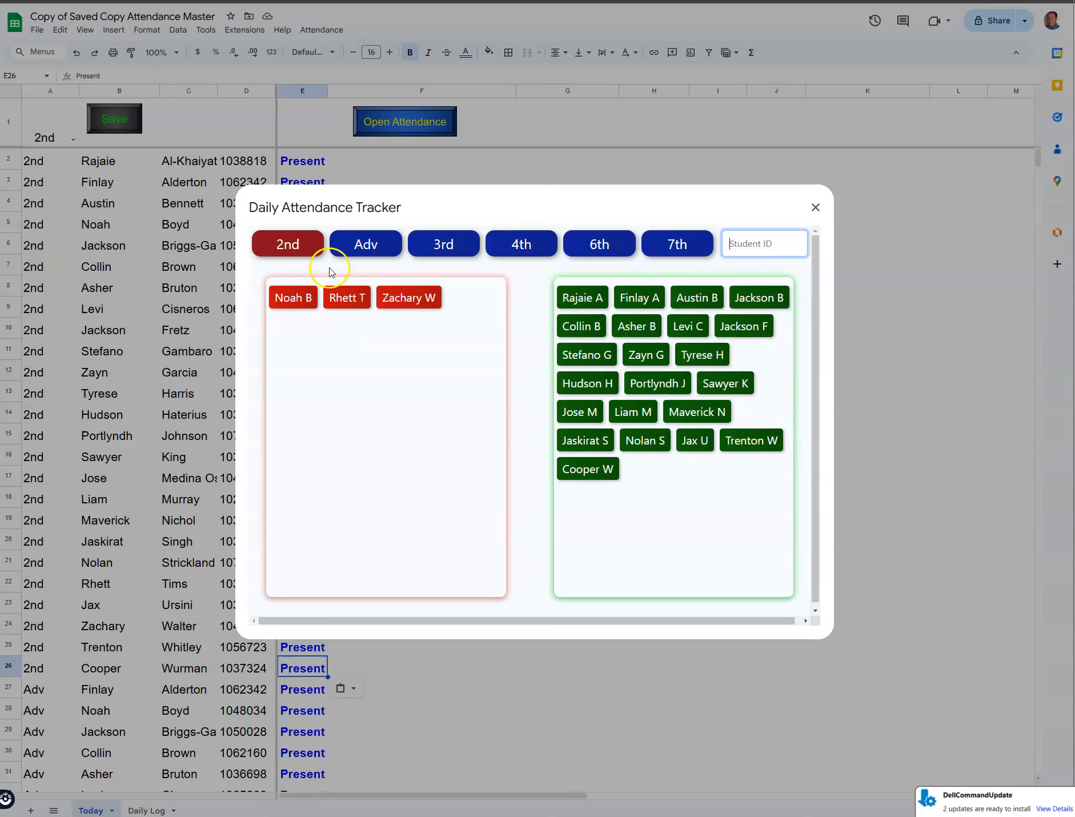
pyautogui.click(736, 243)
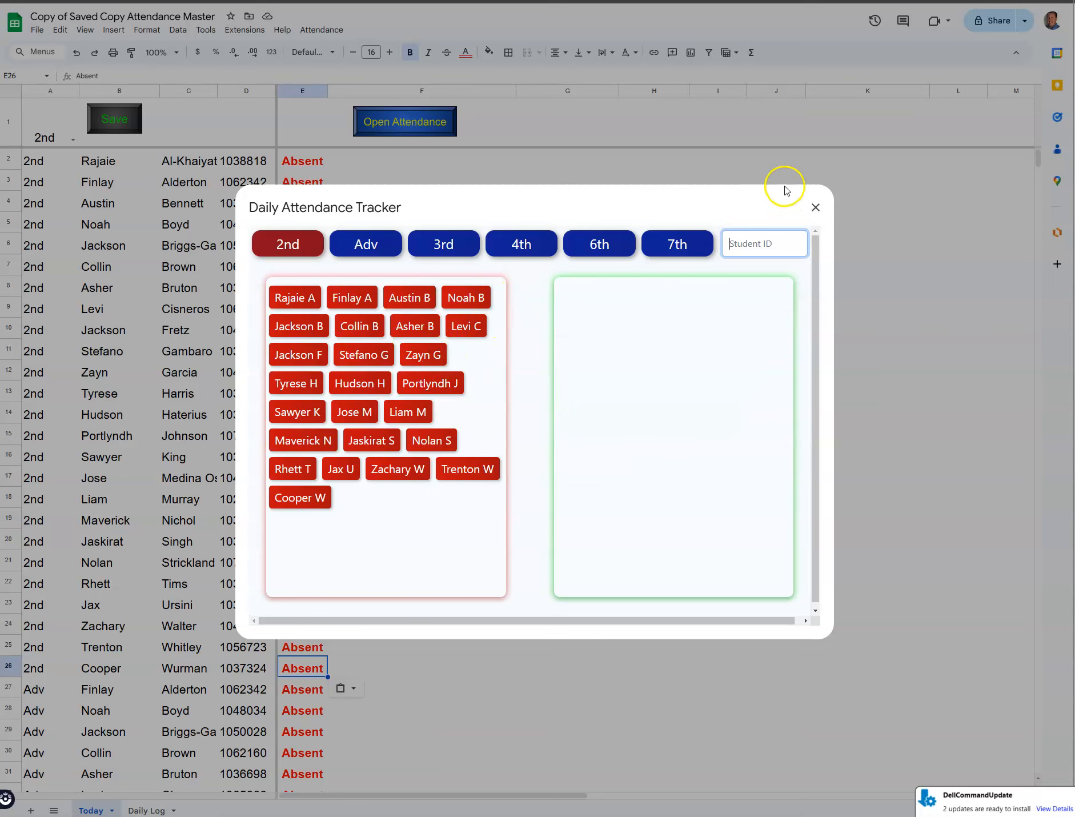
pyautogui.click(814, 209)
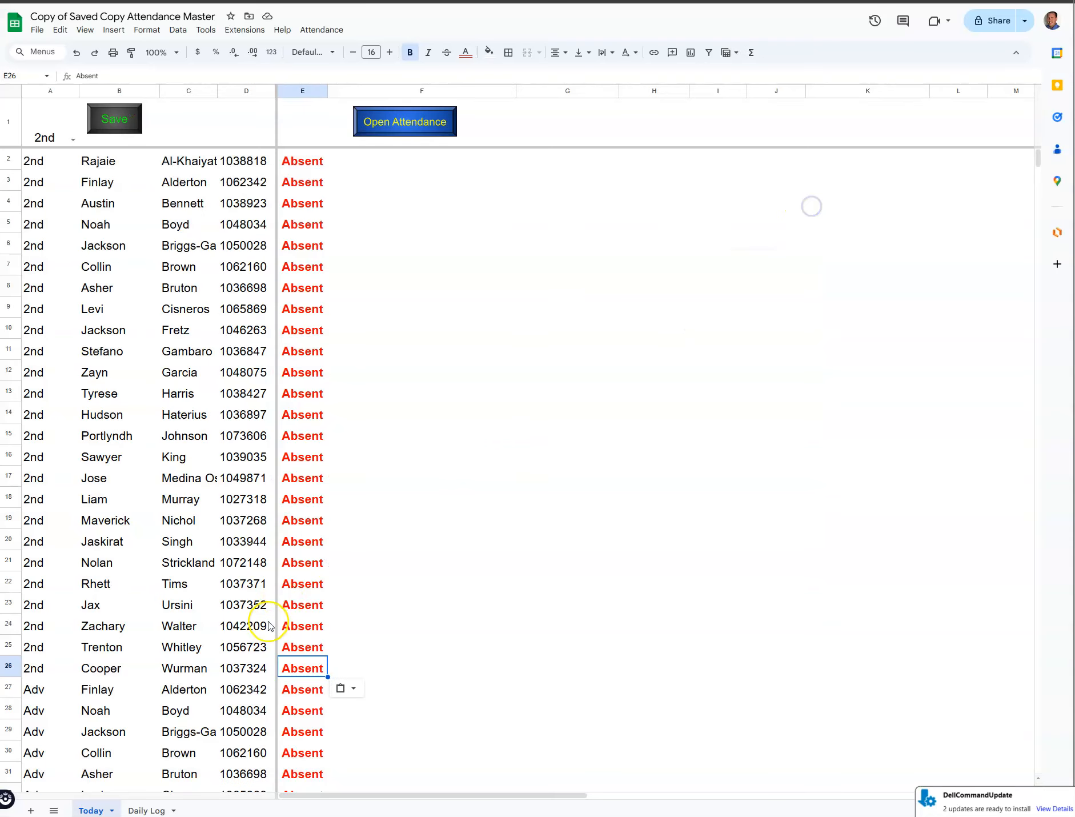
# Examine the 11/21 attendance column on the Daily Log sheet and reopen the attendance tracker from the Today sheet
pyautogui.click(140, 809)
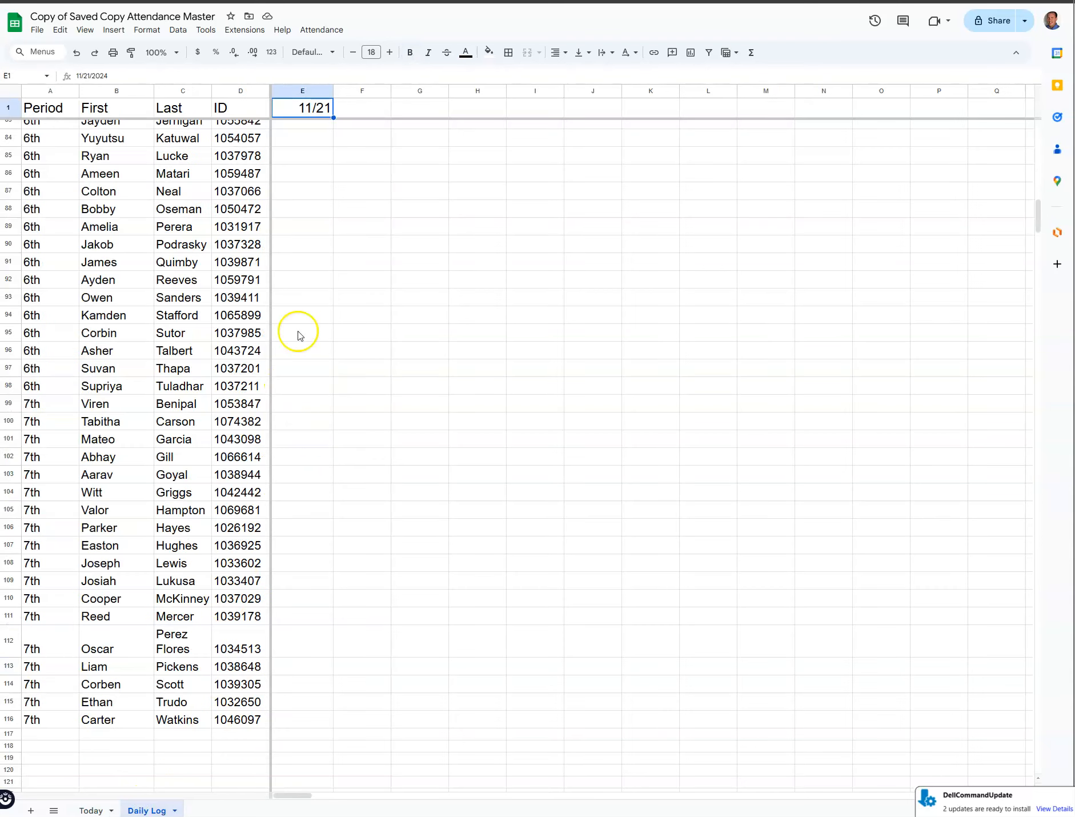
pyautogui.click(295, 111)
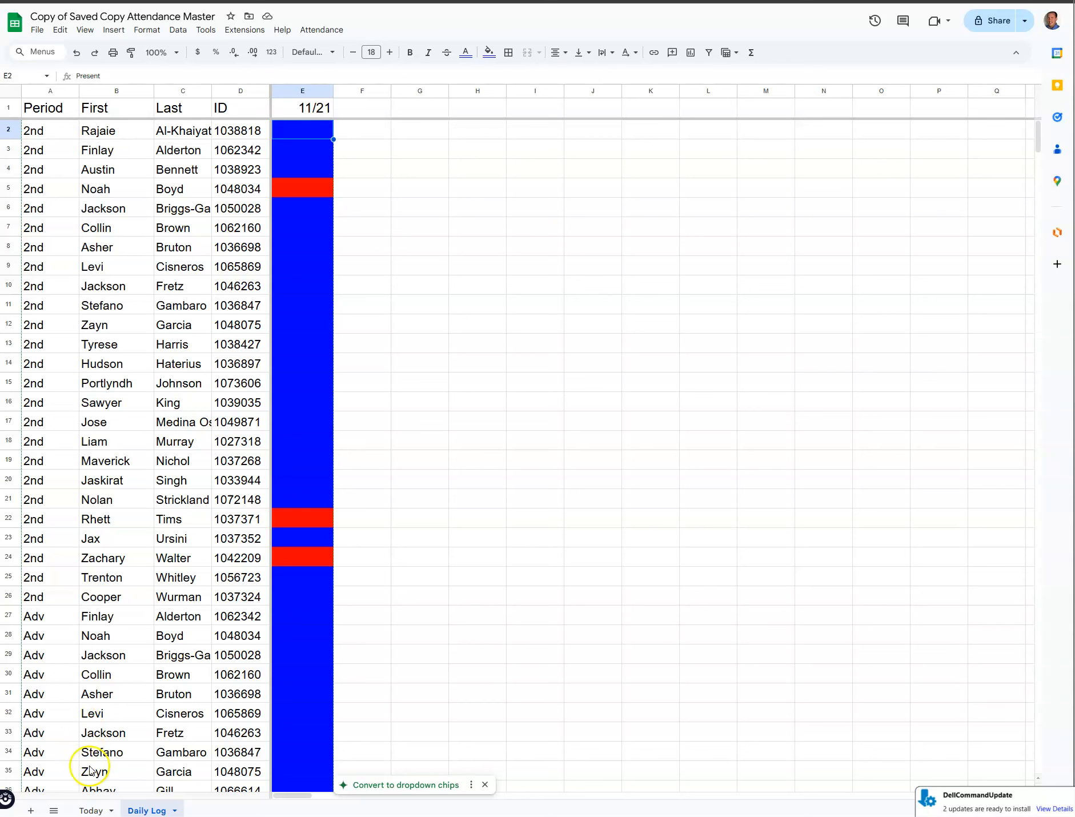
pyautogui.click(96, 808)
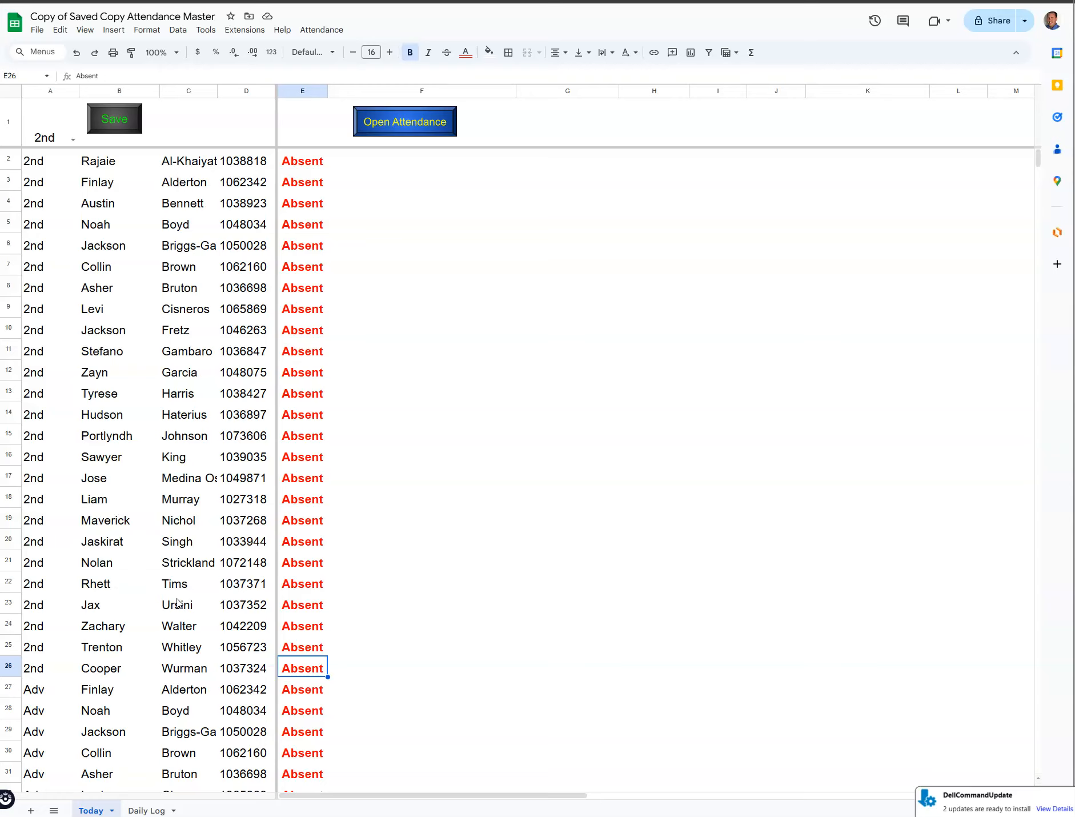
pyautogui.click(413, 117)
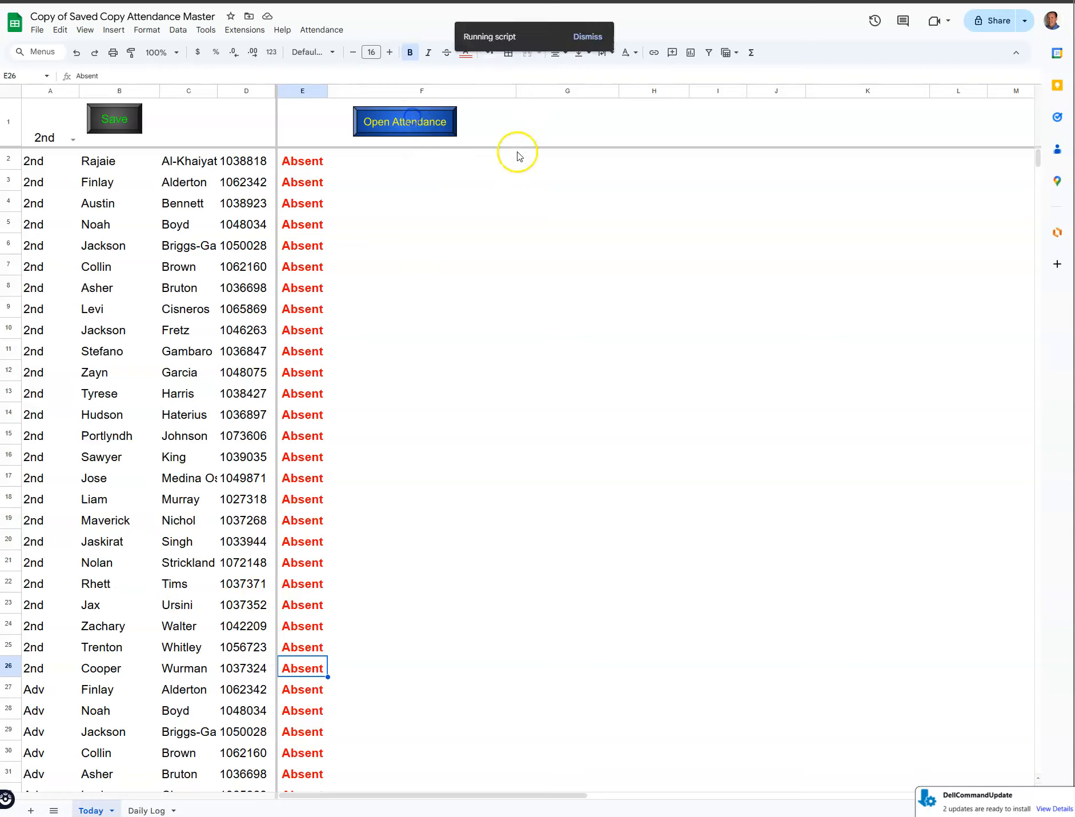